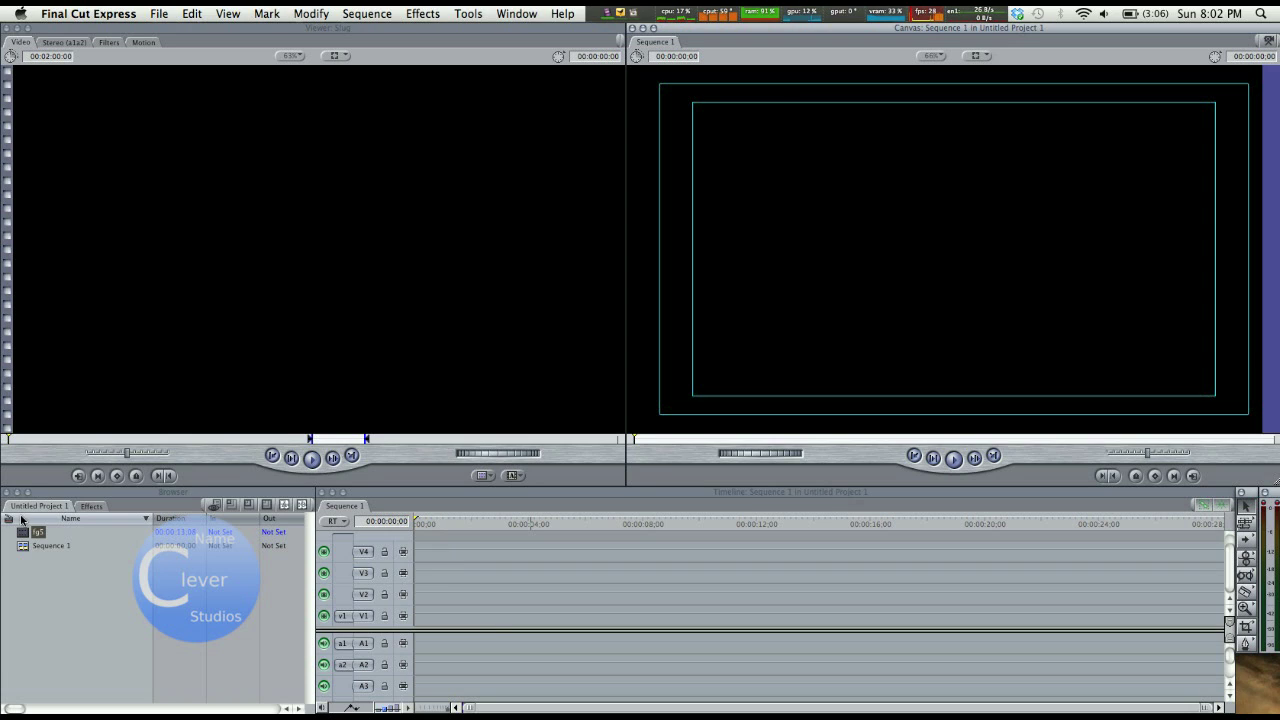
Place the green-screen clip fg5 on track V1 and park the playhead at 00:00:03:01
left_click(28, 481)
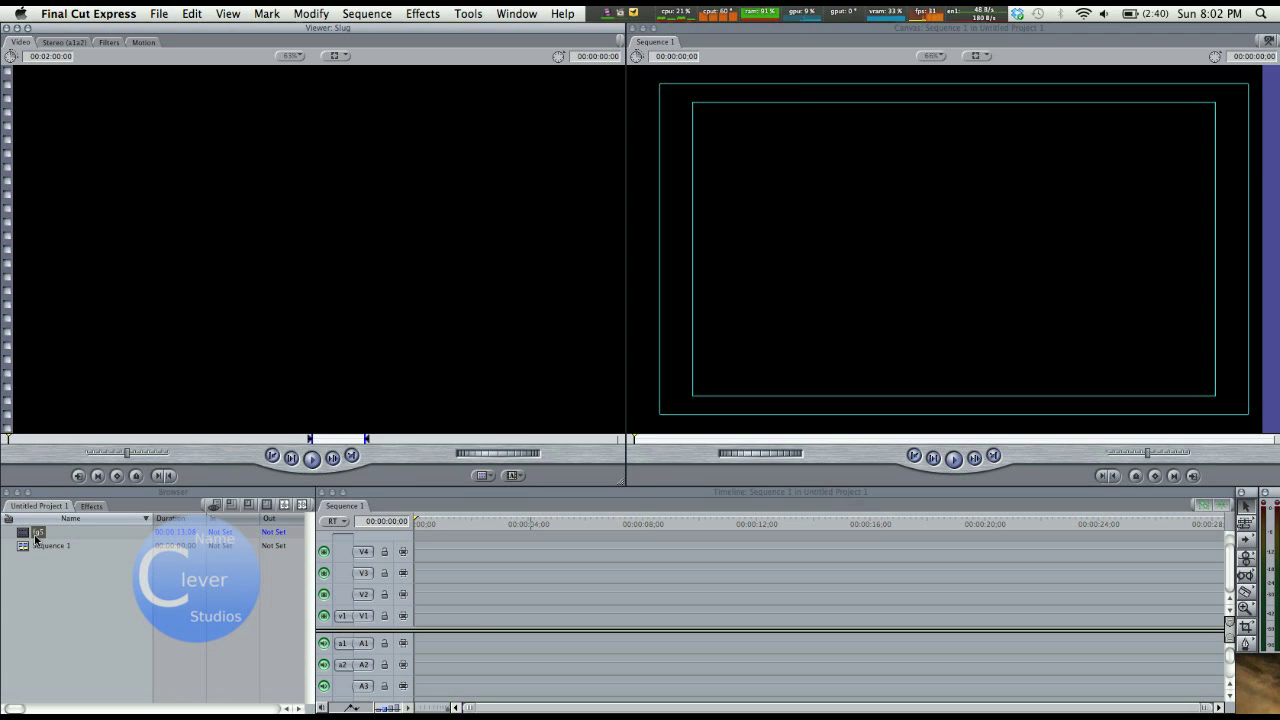
left_click_drag(35, 540, 388, 622)
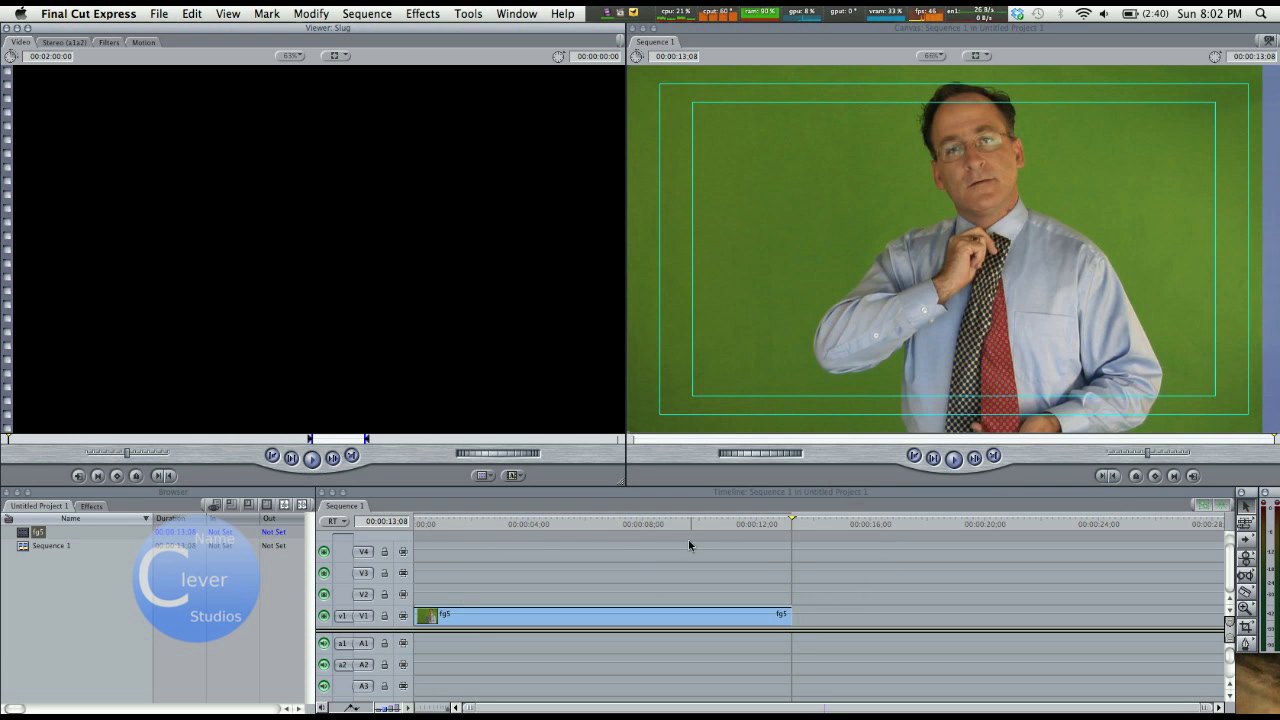
left_click(773, 523)
left_click_drag(773, 523, 500, 539)
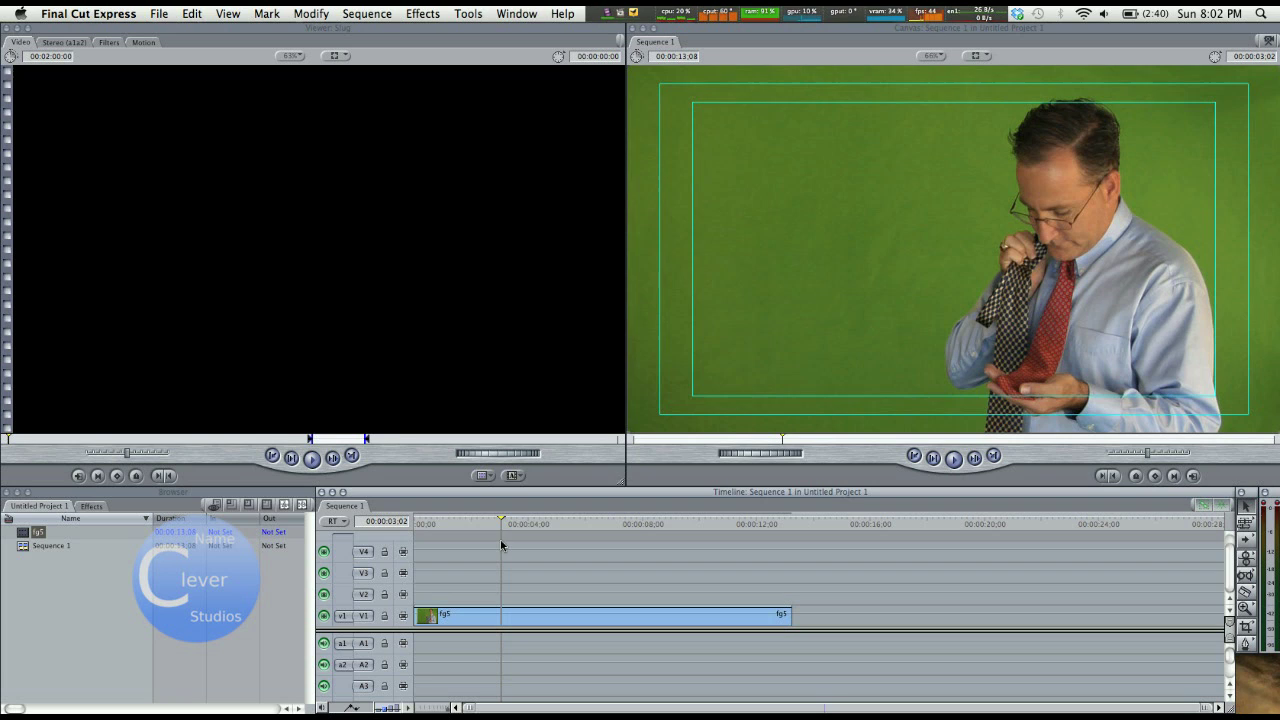
Option-drag a duplicate of fg5 up onto V2 and open that copy in the Viewer
double_click(579, 622)
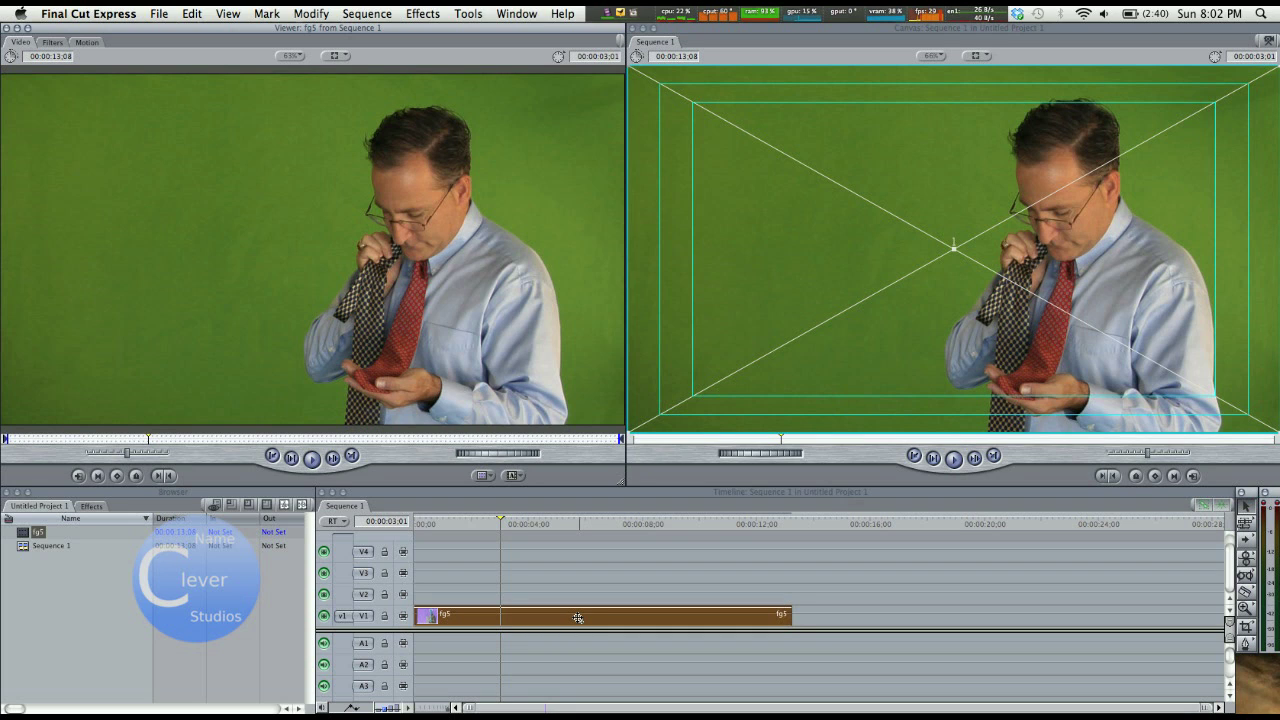
left_click_drag(578, 618, 559, 603)
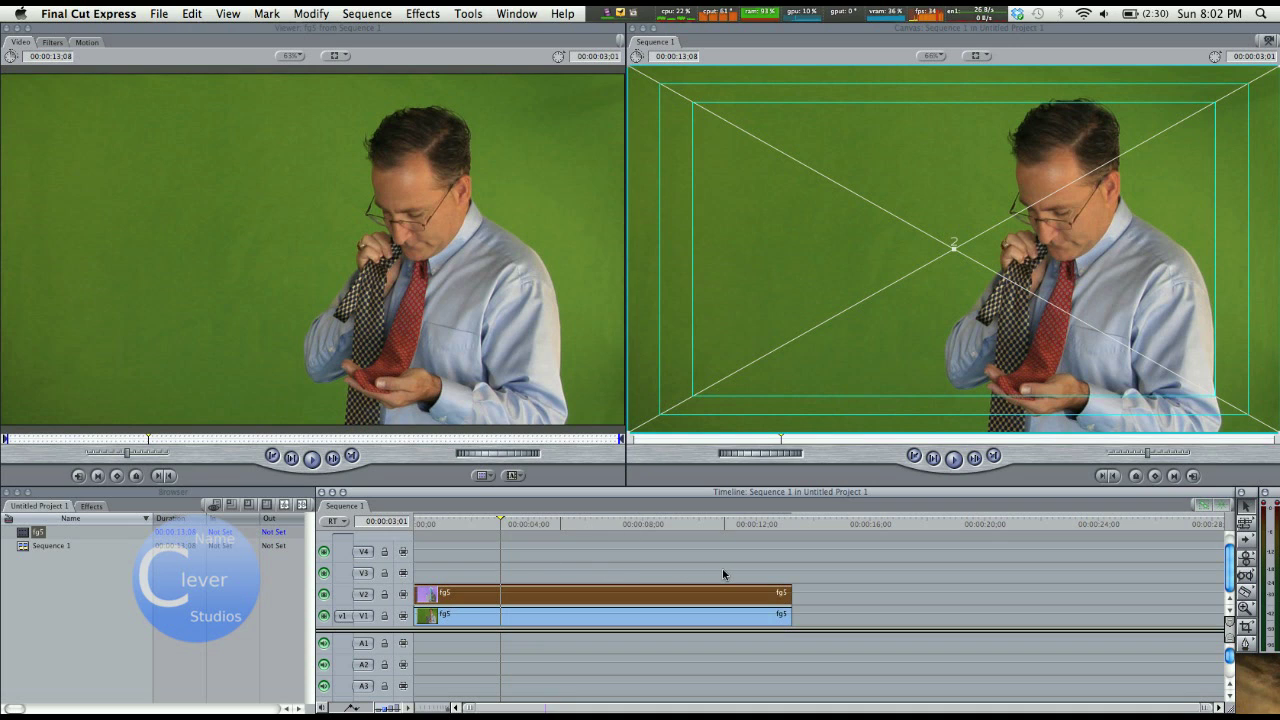
double_click(541, 603)
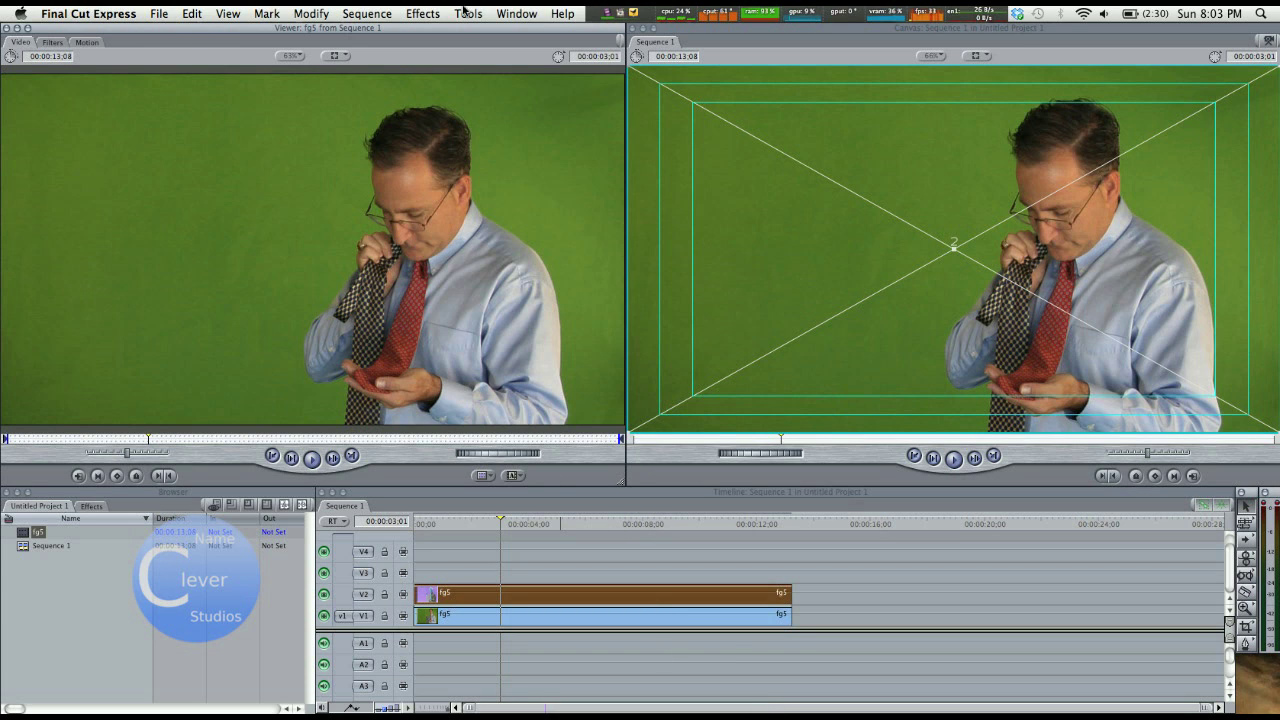
Apply a Gaussian Blur filter to the V2 copy of fg5 with Radius 44
left_click(420, 13)
mouse_move(410, 79)
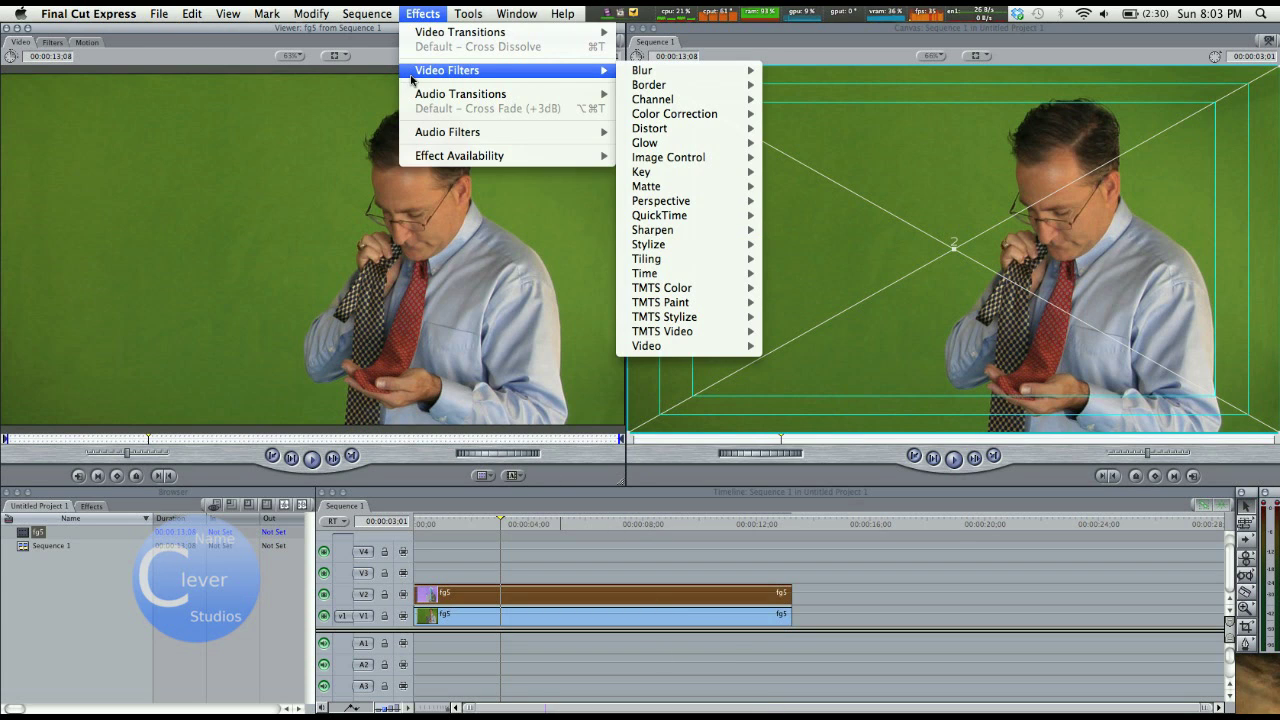
mouse_move(668, 72)
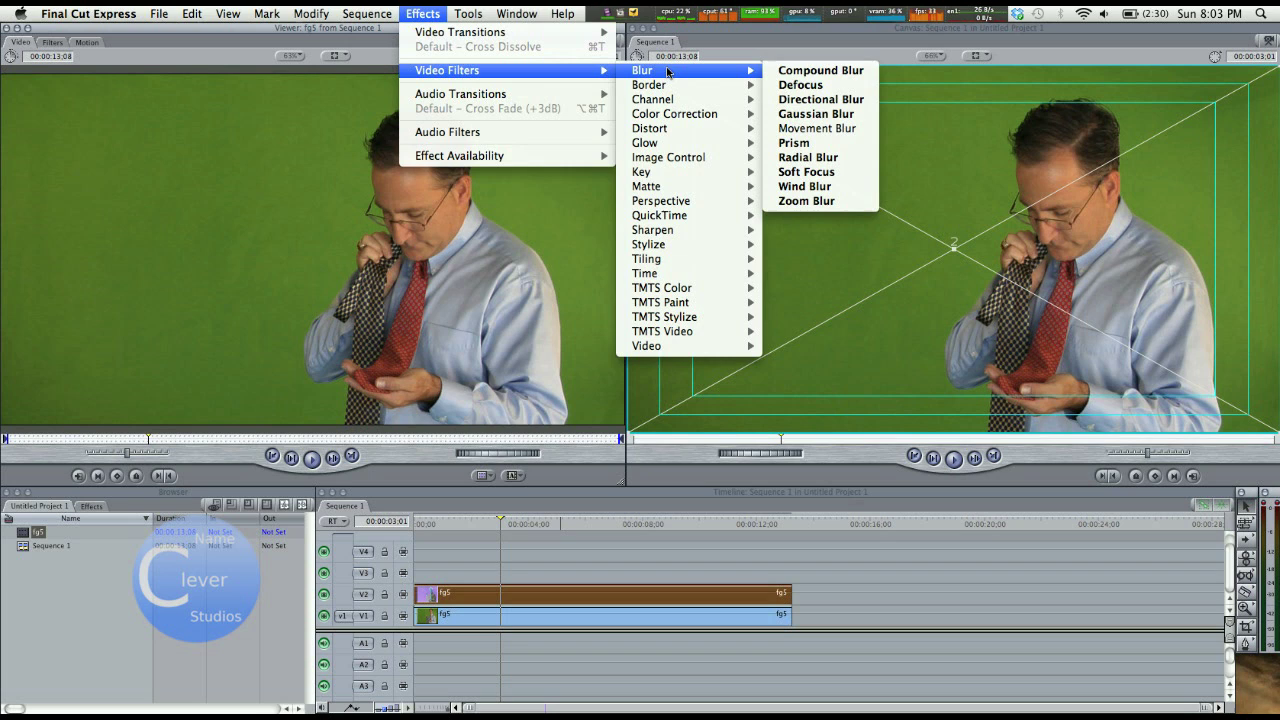
left_click(818, 109)
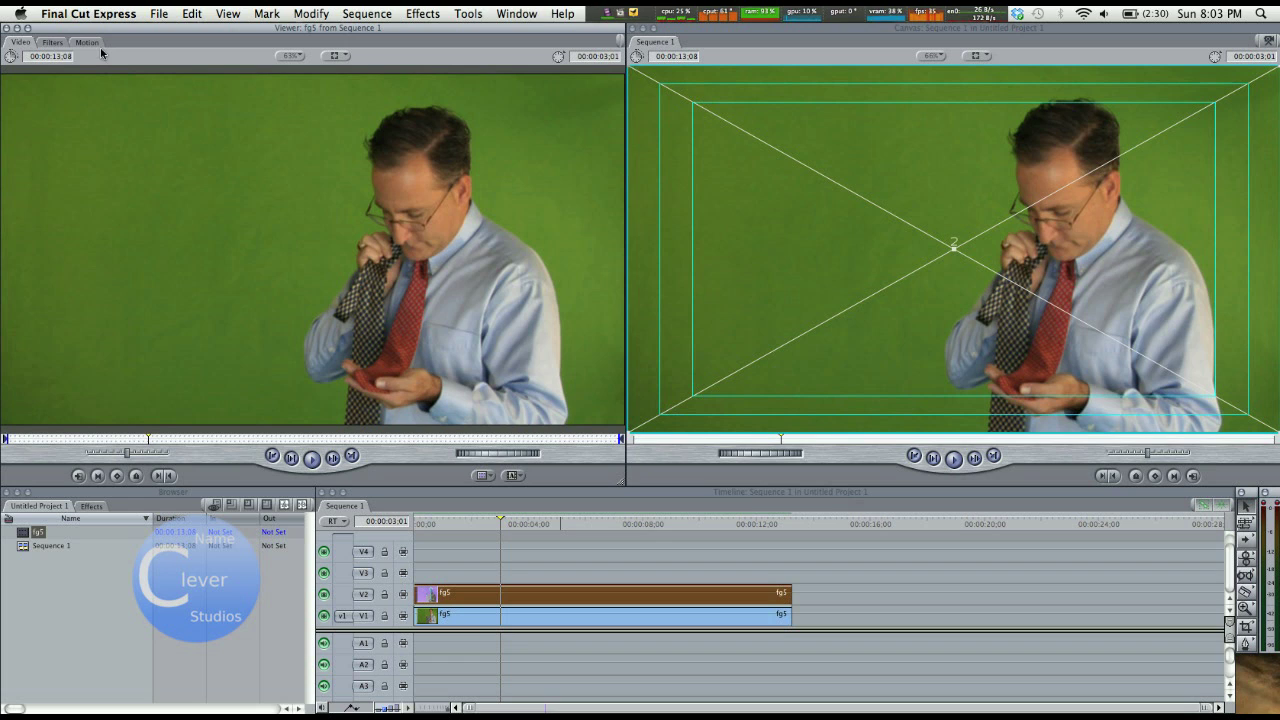
left_click(44, 43)
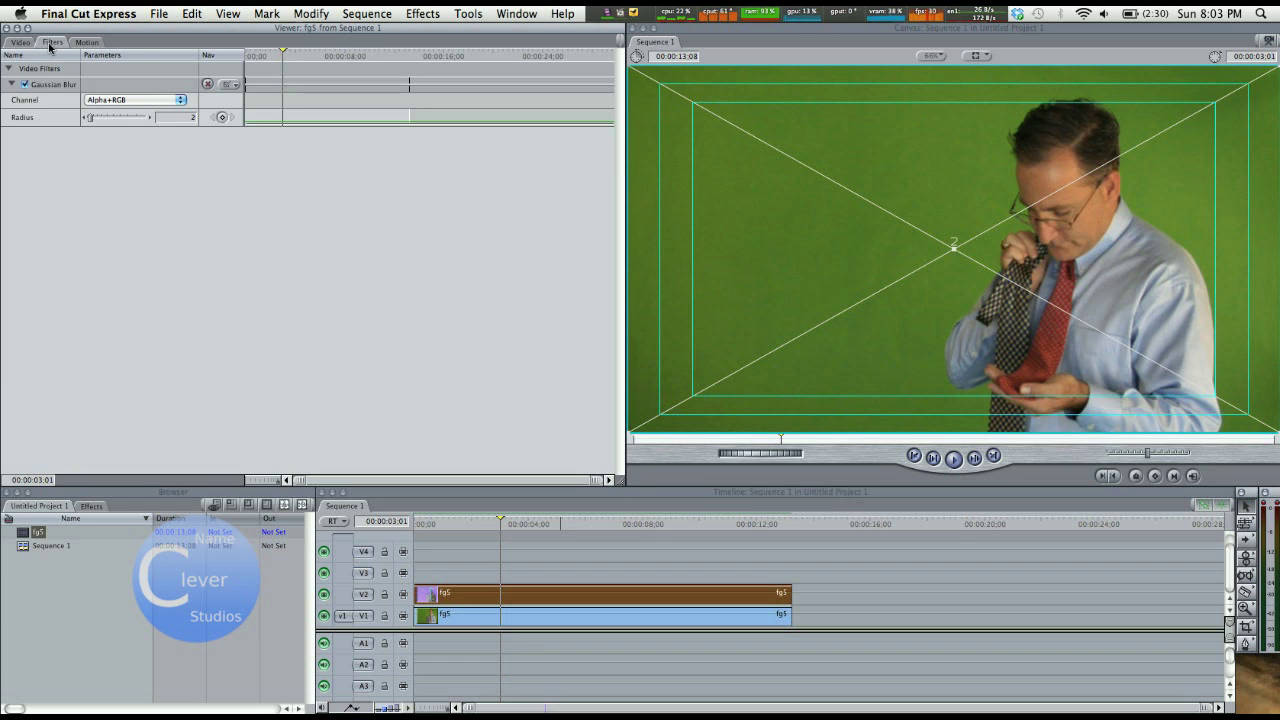
left_click_drag(89, 118, 130, 118)
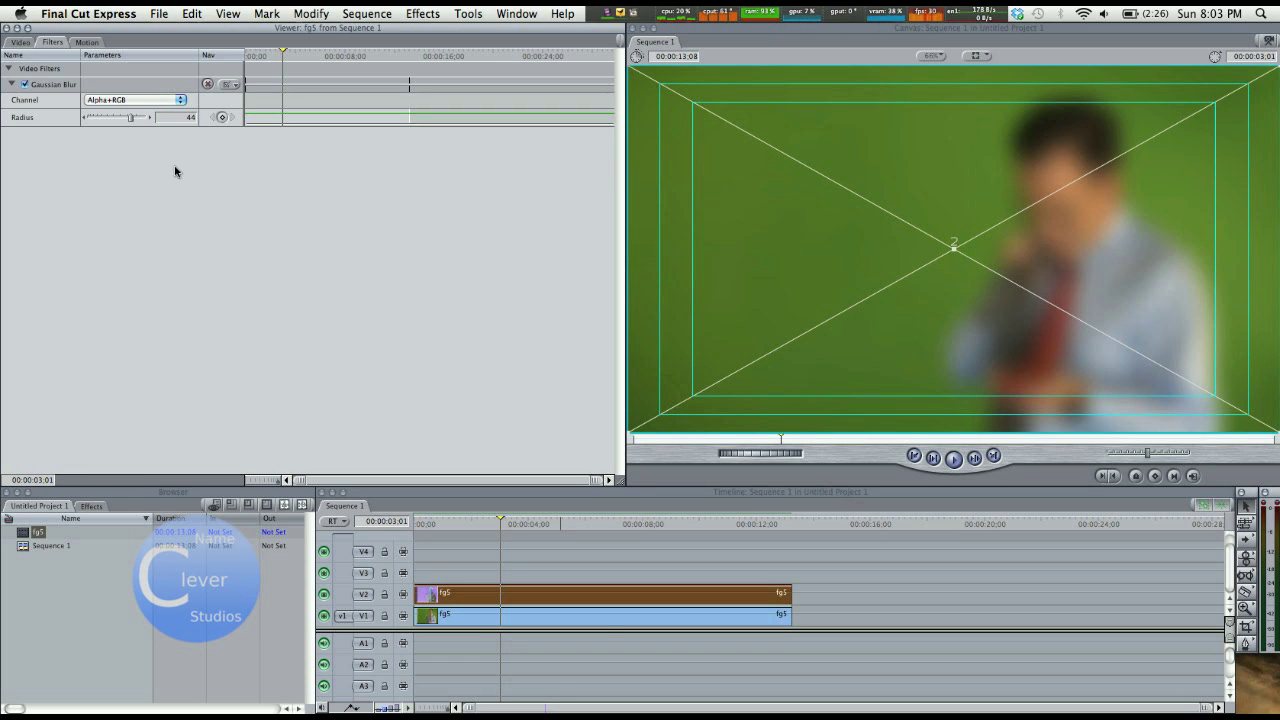
double_click(559, 598)
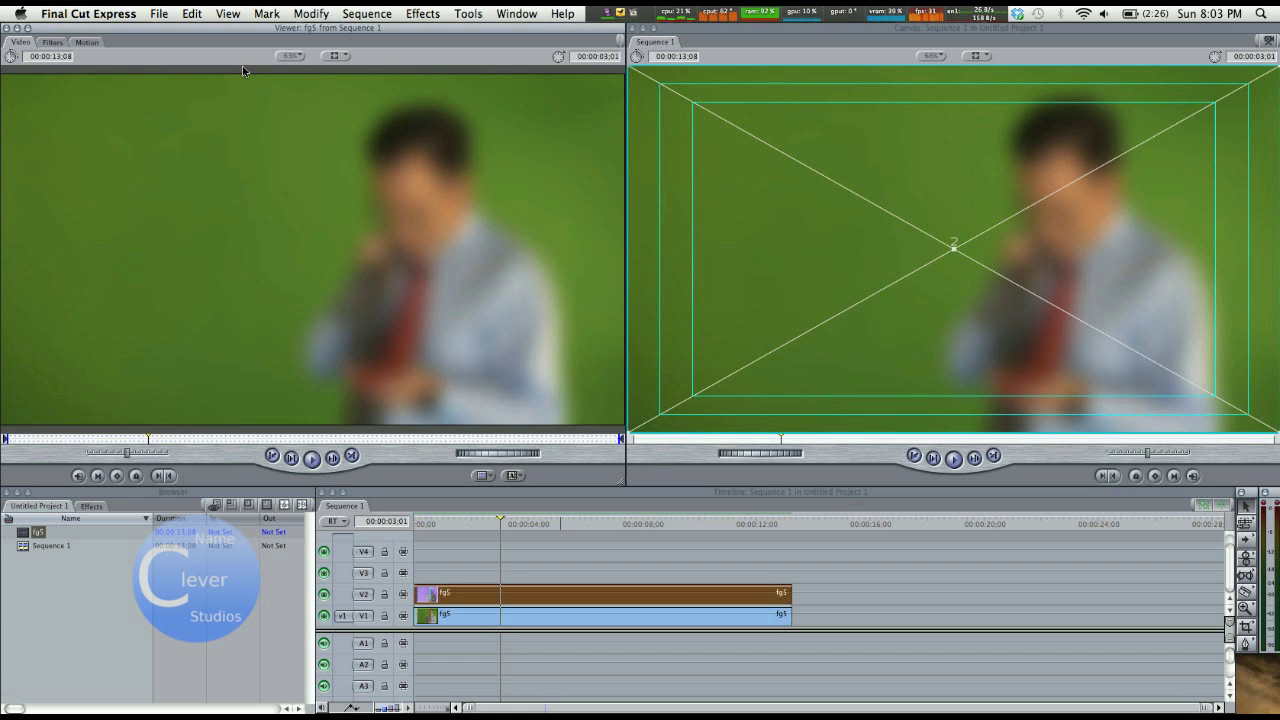
Add a Matte > Mask Shape filter to the blurred V2 clip and show its parameters
left_click(419, 13)
mouse_move(439, 75)
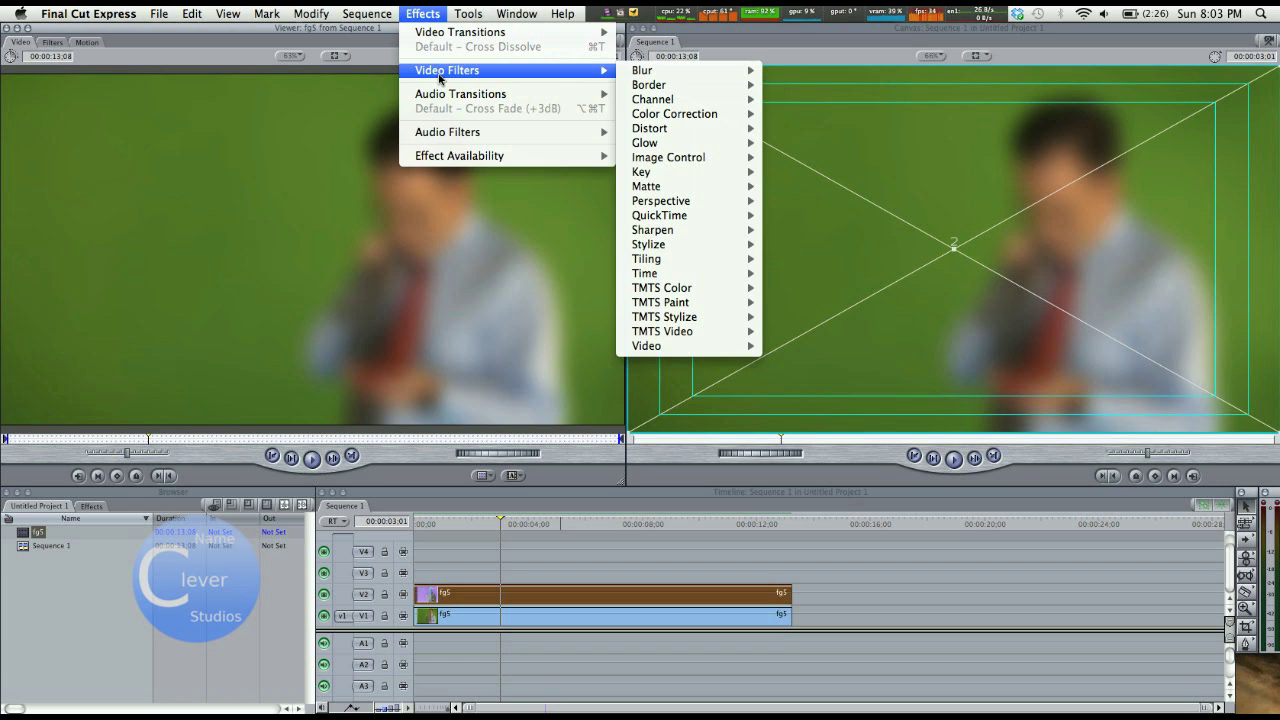
mouse_move(714, 187)
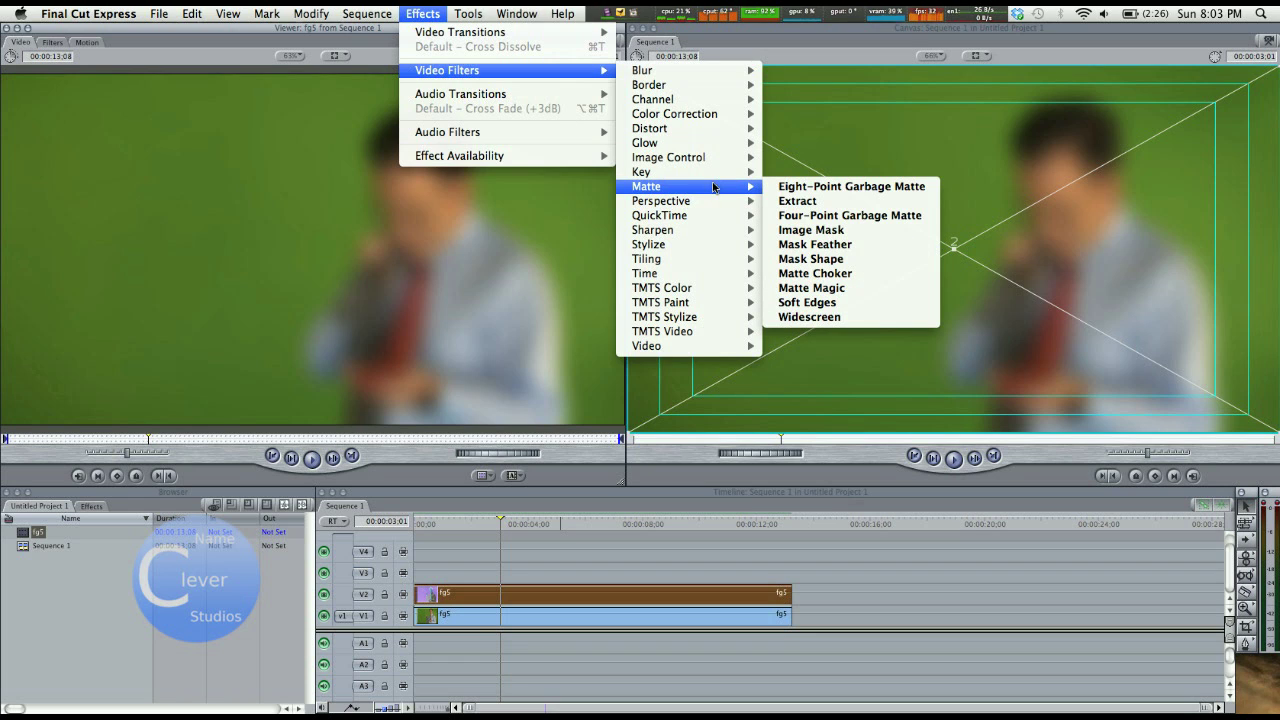
left_click(832, 258)
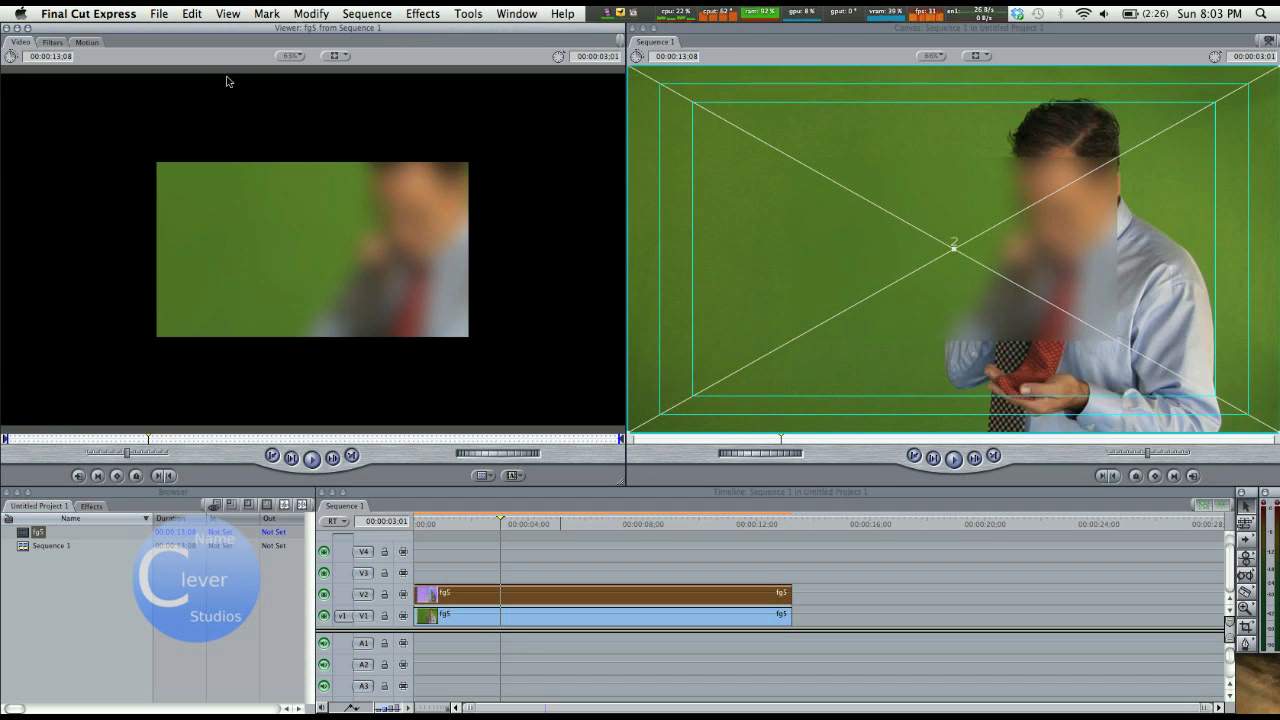
left_click(54, 43)
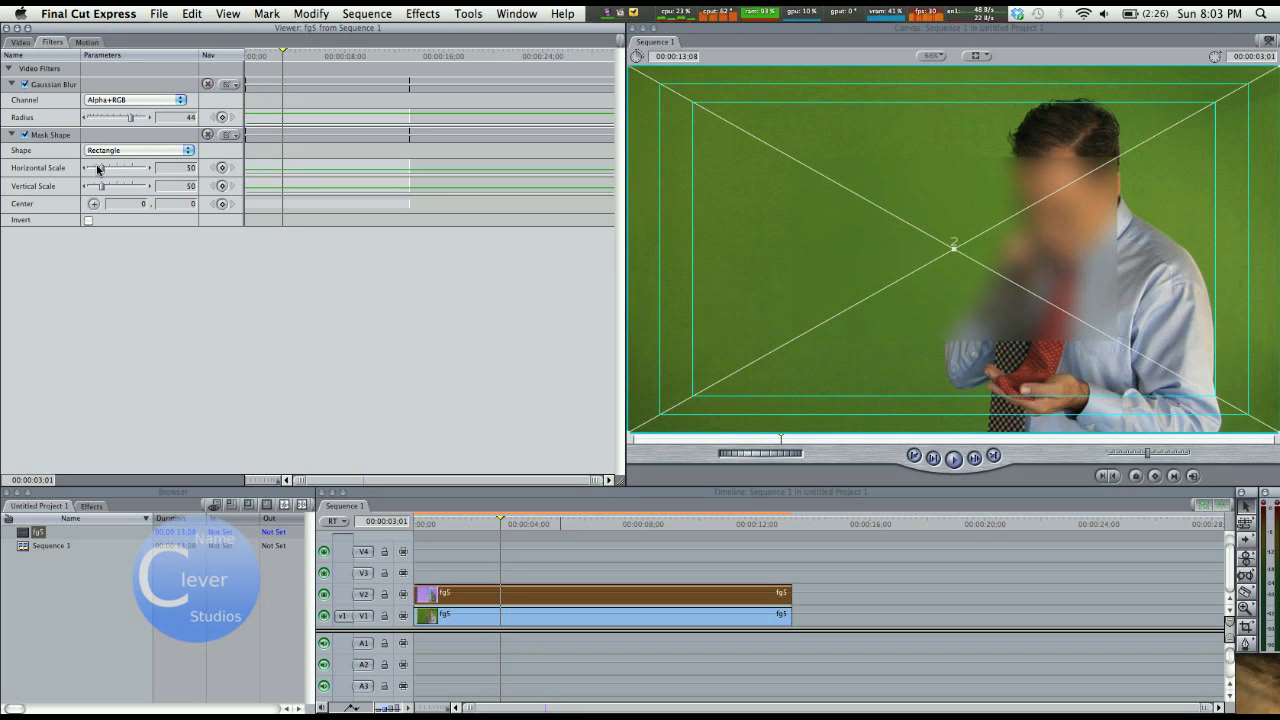
Make the mask an Oval scaled 23 by 50, centred on the face at 222.8, -132.95
left_click_drag(97, 168, 109, 184)
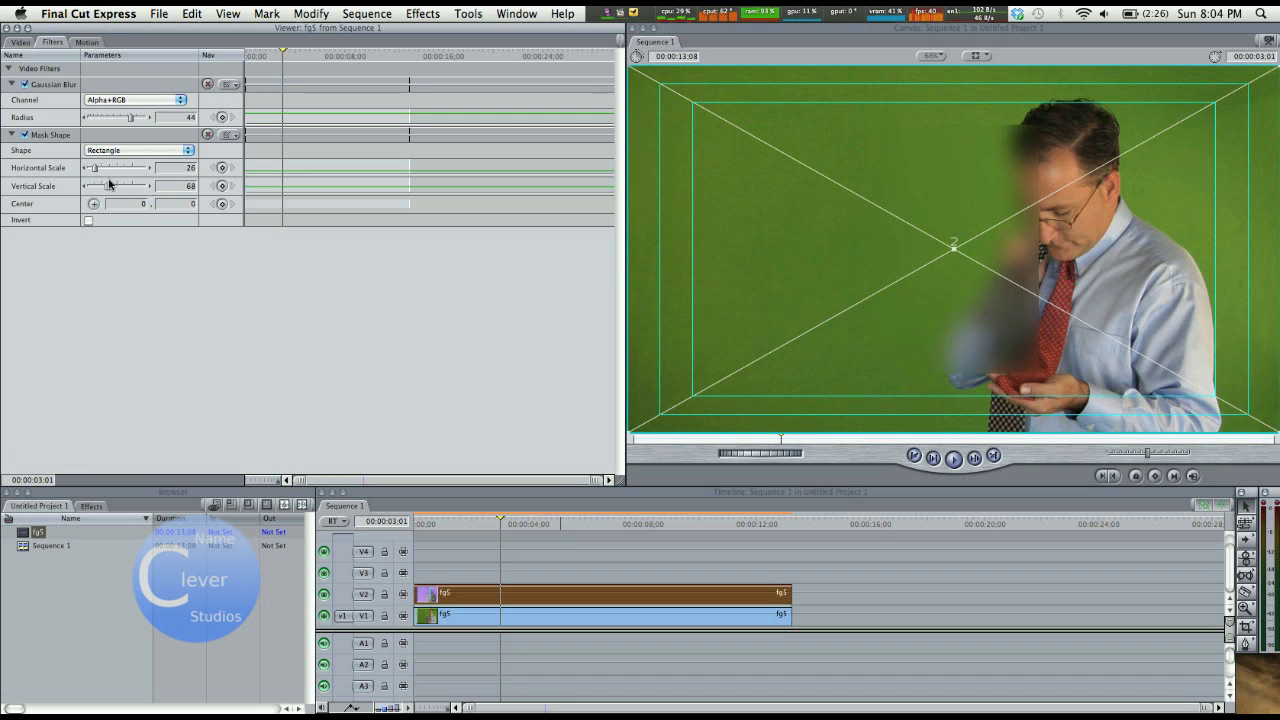
left_click(121, 151)
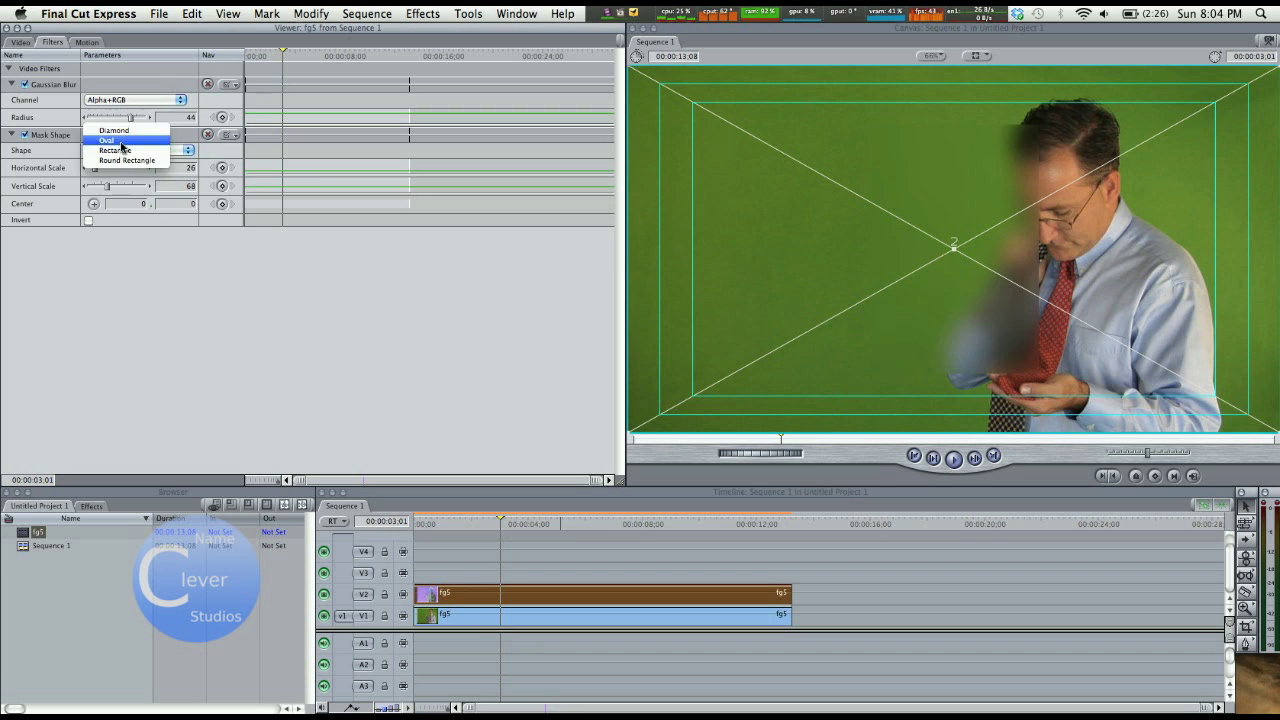
left_click(121, 142)
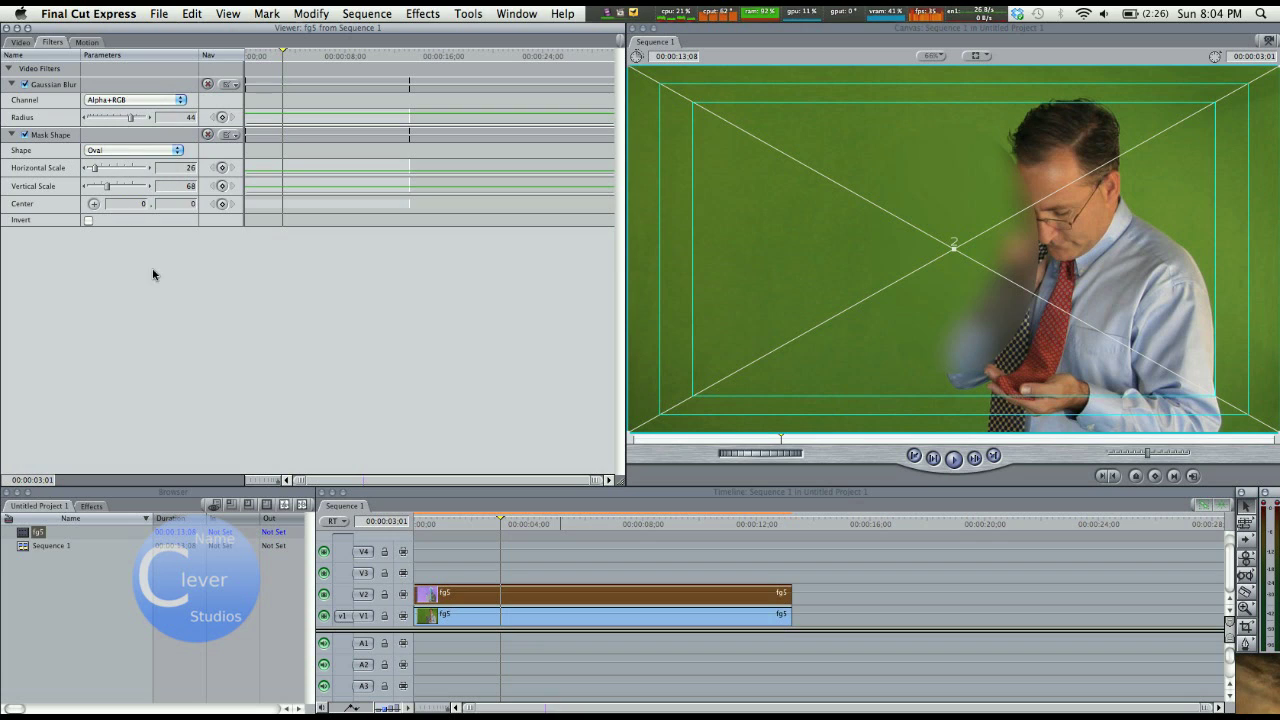
left_click(93, 204)
left_click_drag(1035, 228, 1071, 187)
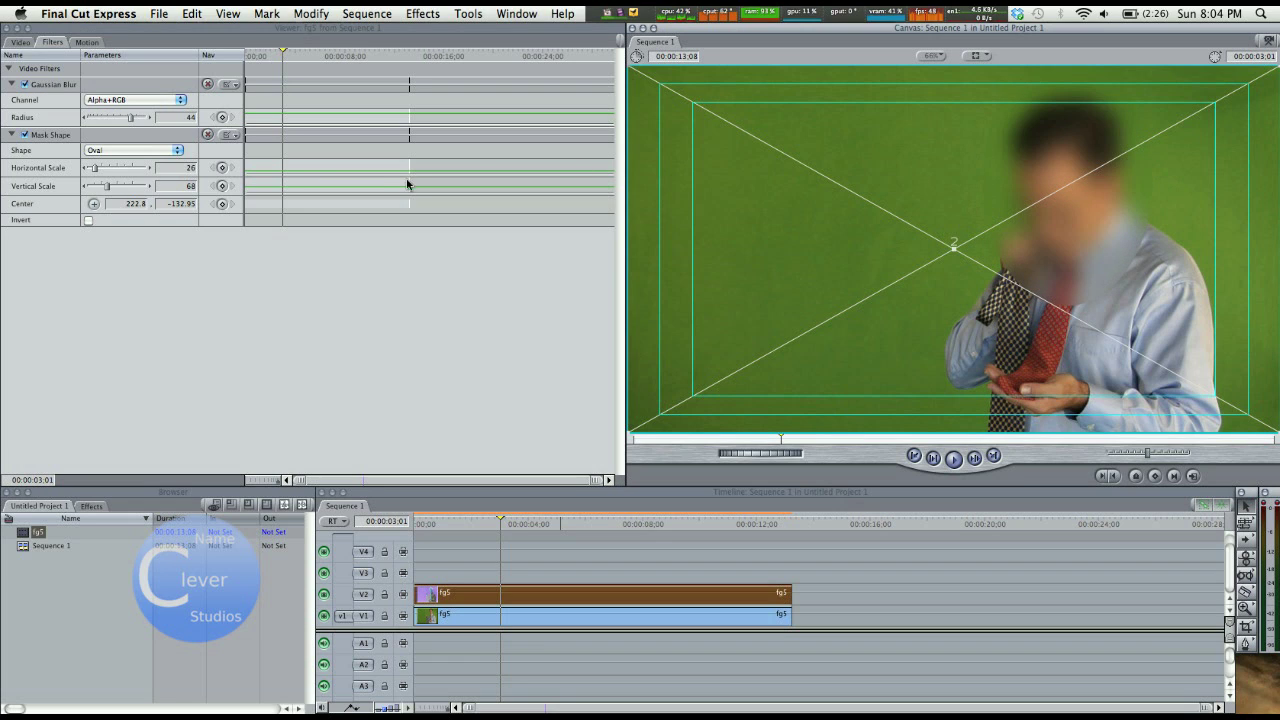
left_click_drag(106, 188, 94, 174)
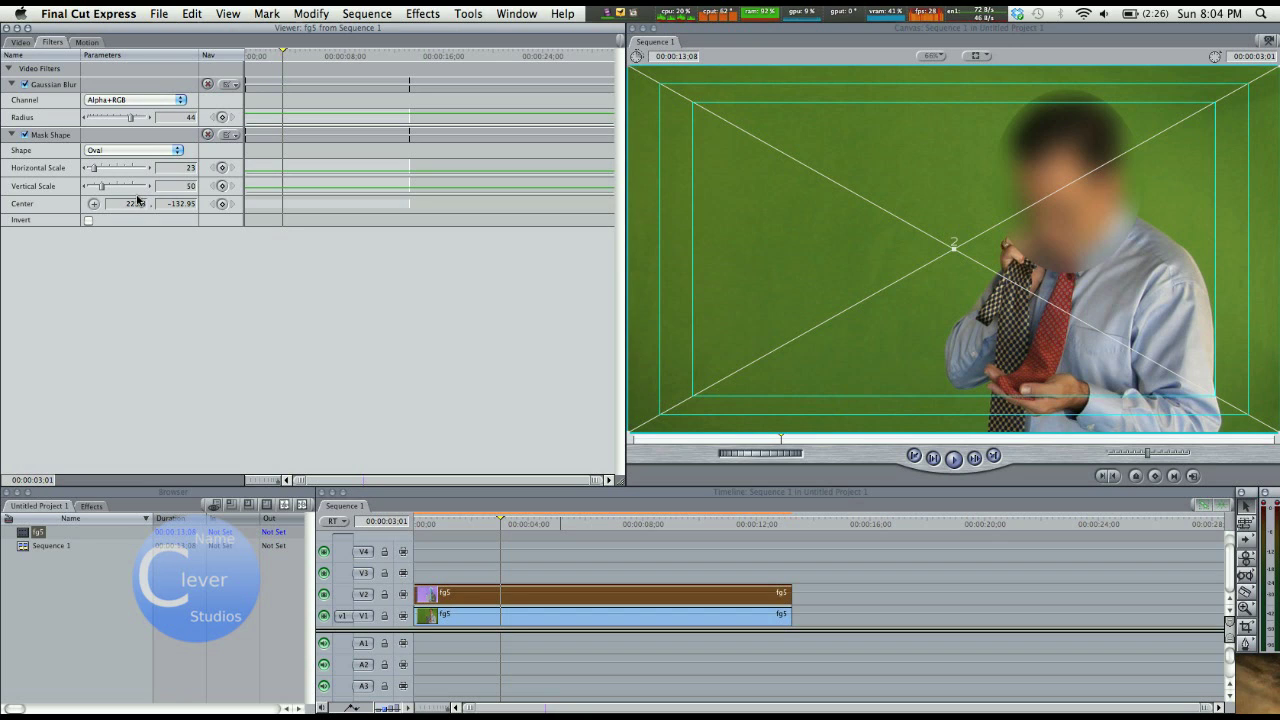
left_click_drag(497, 524, 410, 526)
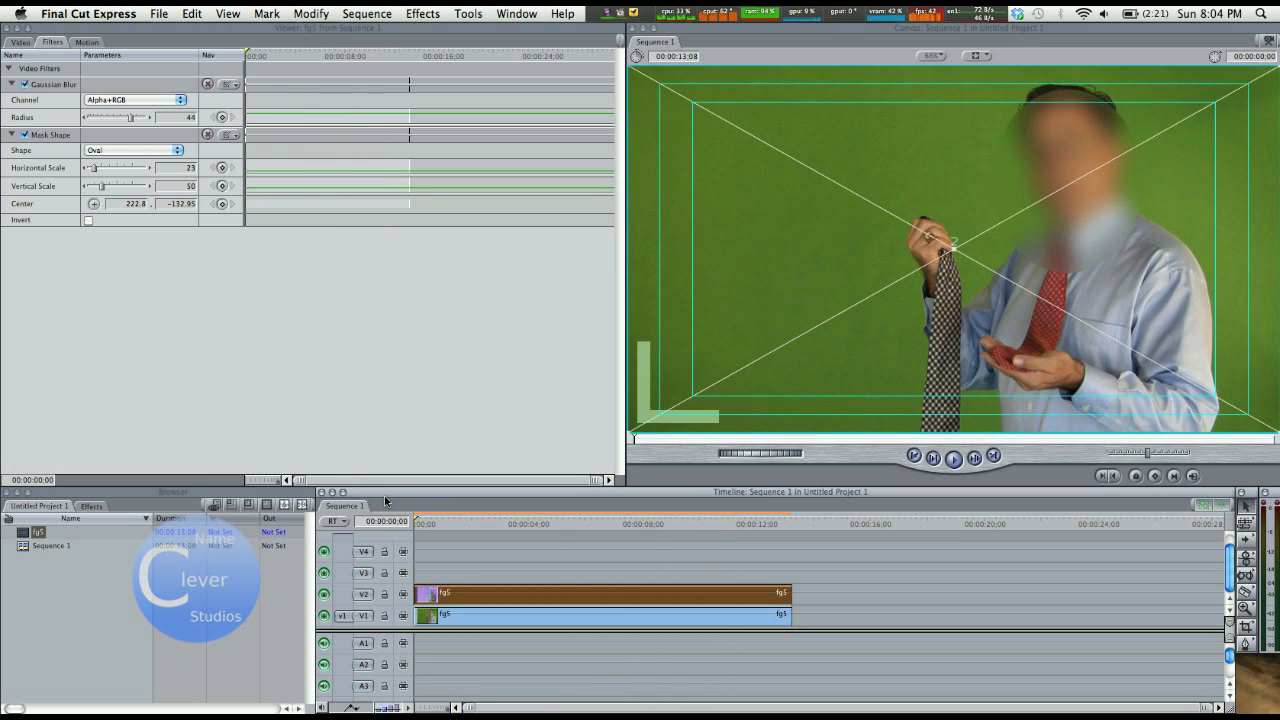
Set a mask Center keyframe at 00:00:00:00 and play back to preview the blur
key("End")
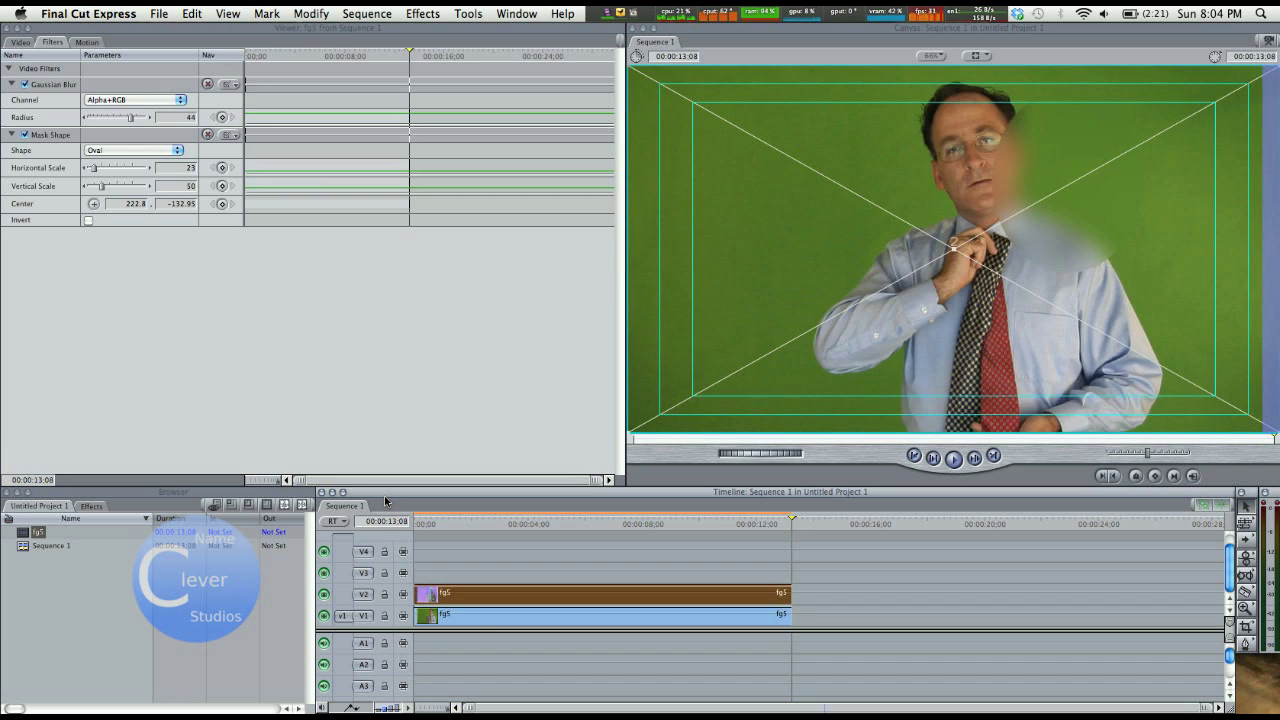
key("Home")
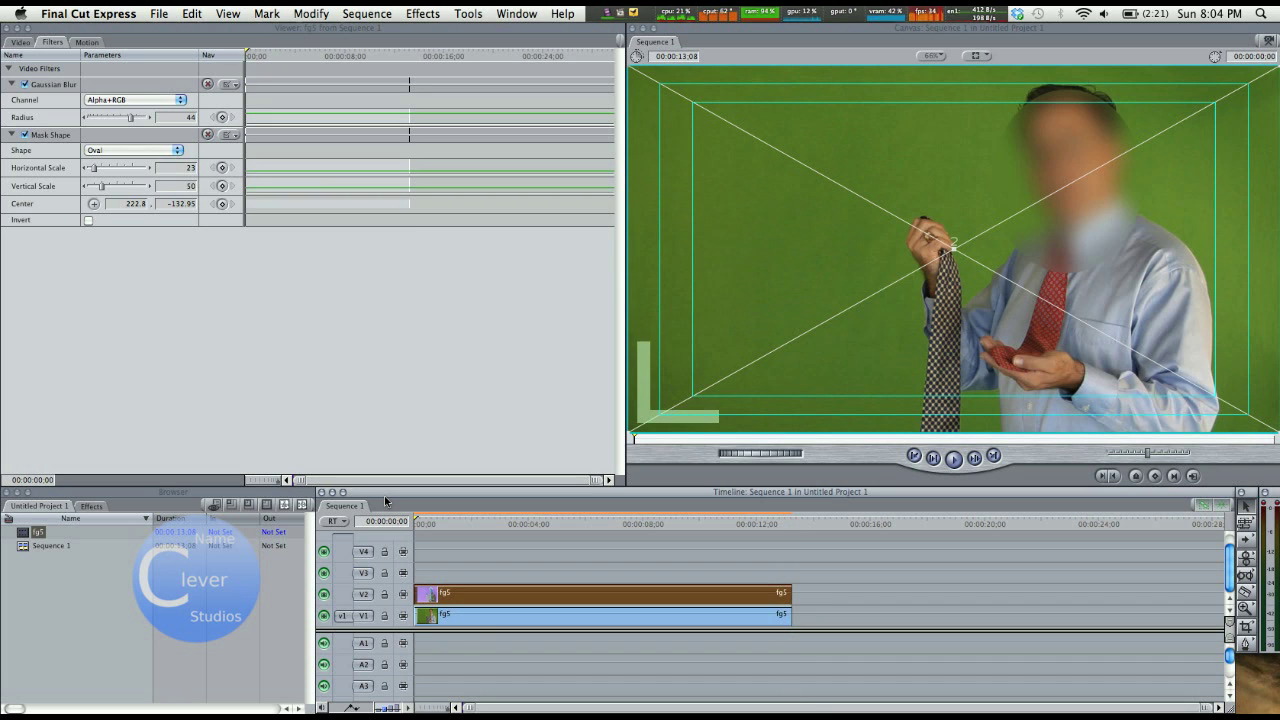
left_click(222, 204)
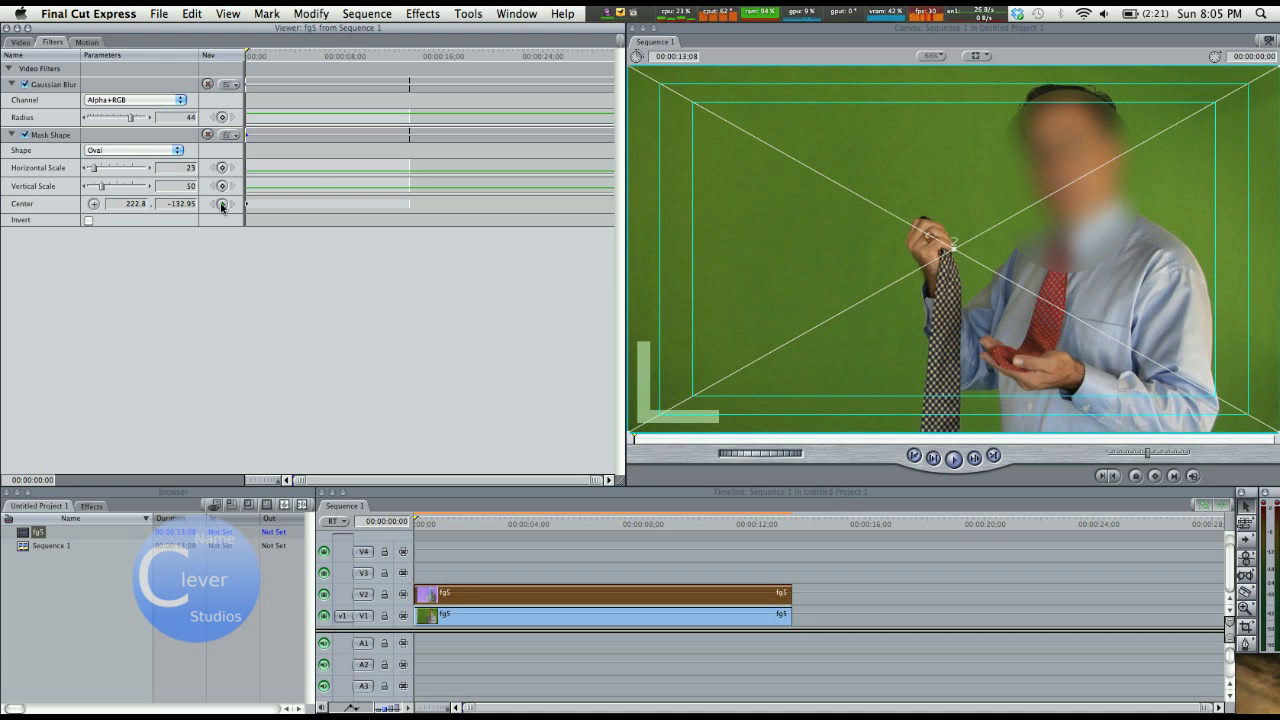
key("space")
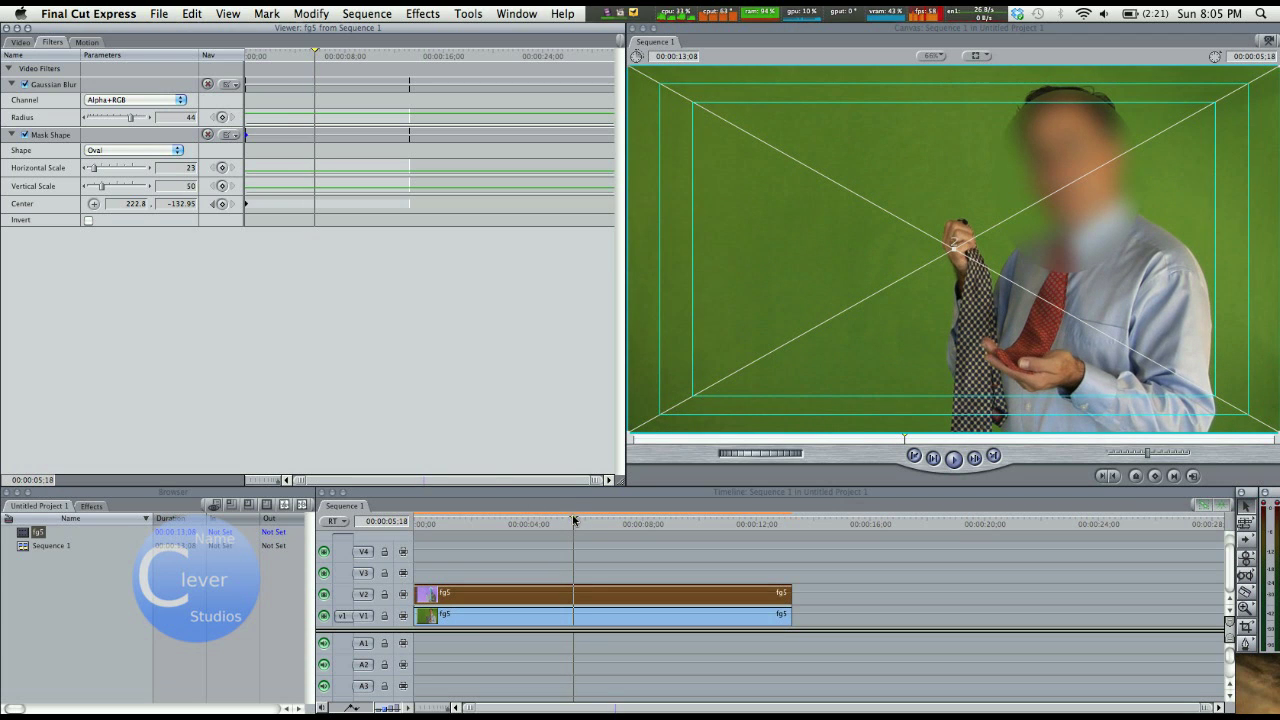
Where the face leaves the blur, keyframe the mask centre back up over the head
left_click_drag(574, 519, 716, 519)
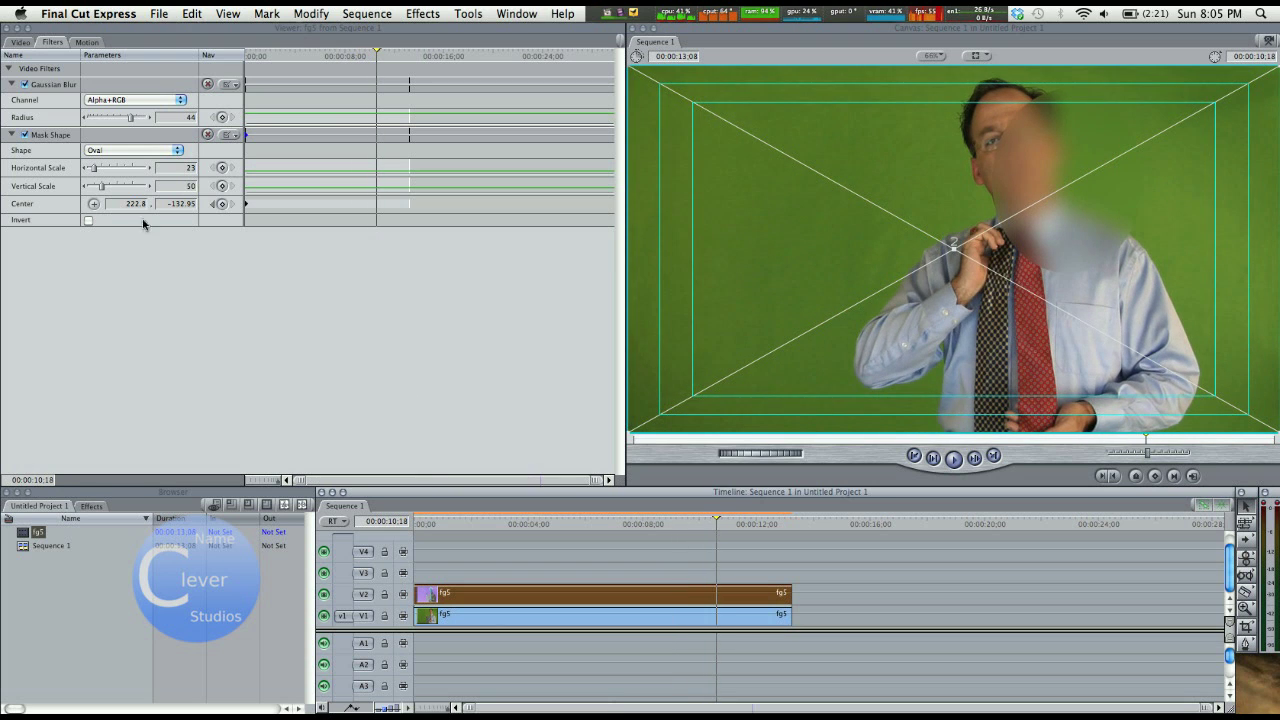
left_click(94, 204)
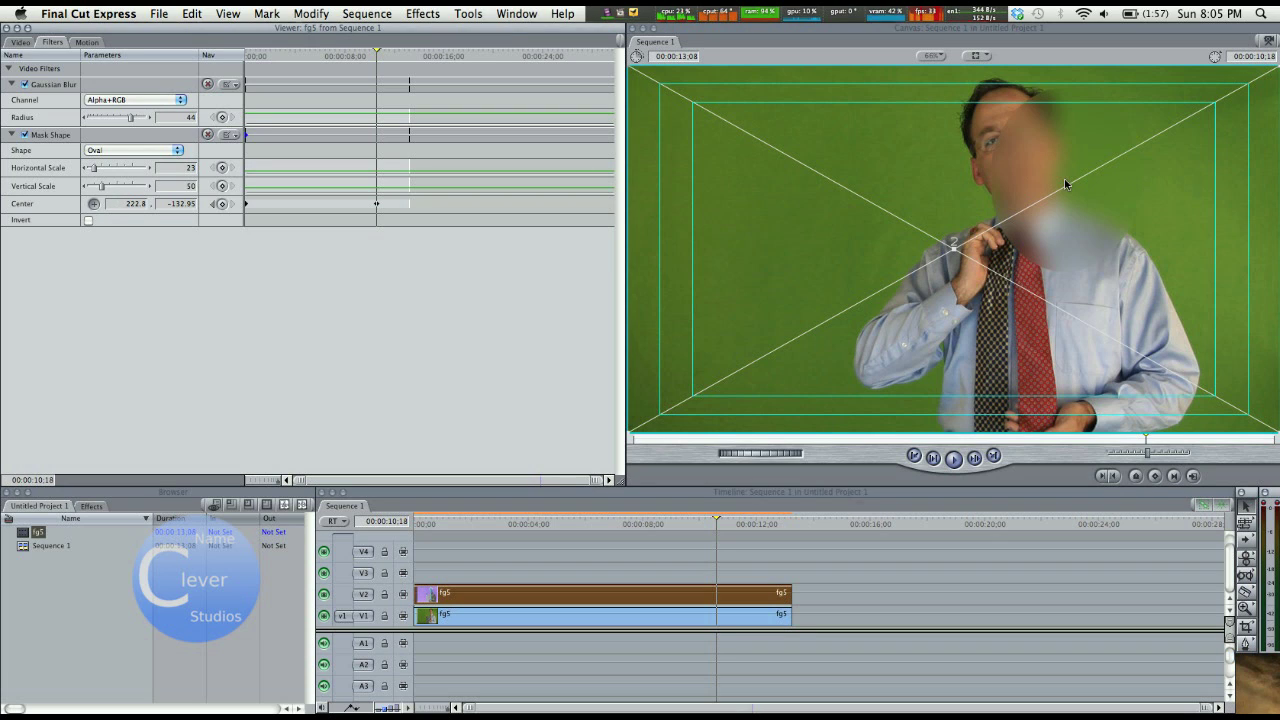
left_click_drag(1064, 178, 994, 139)
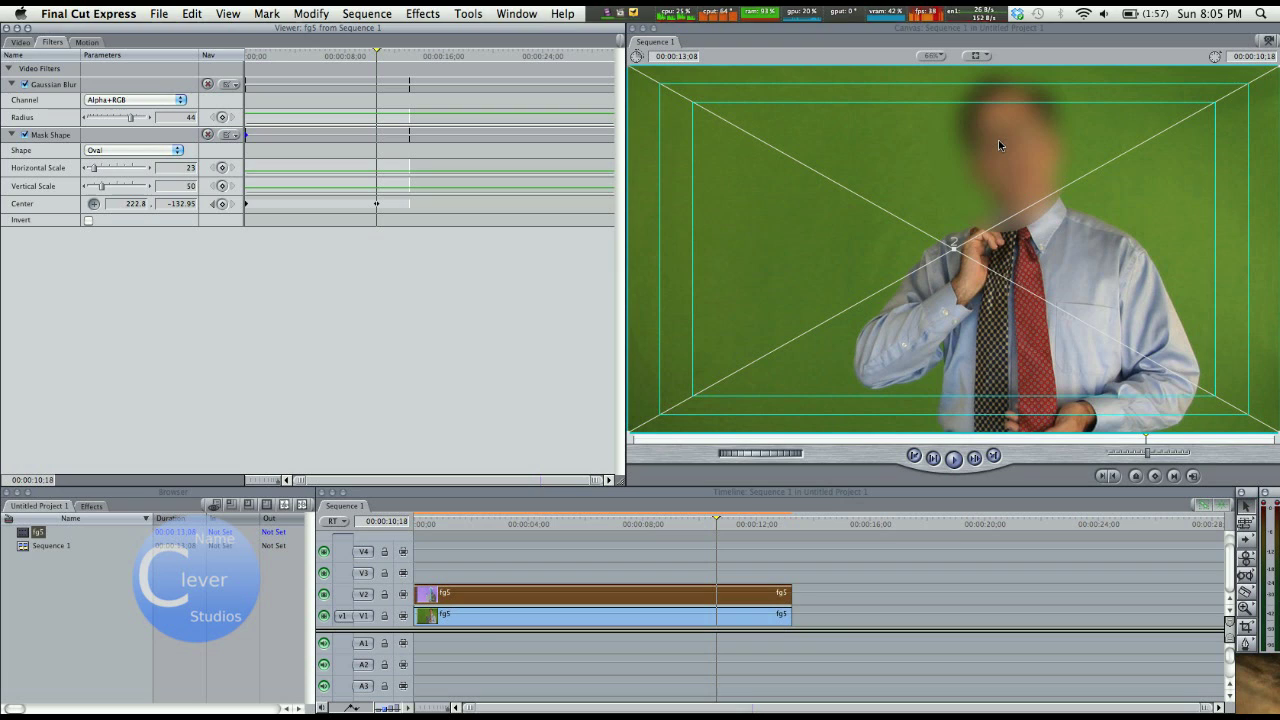
left_click(998, 145)
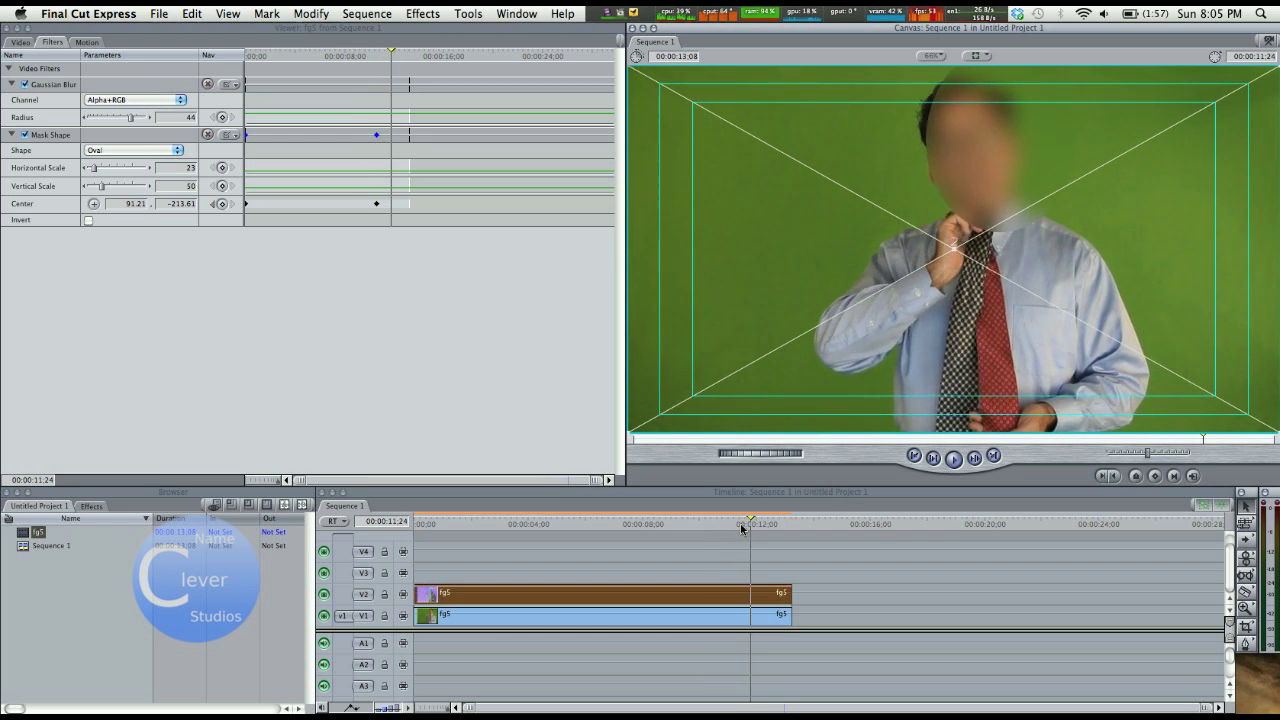
At 00:00:12:07, keyframe the oval slightly left onto the face, checking through the last frame
key("space")
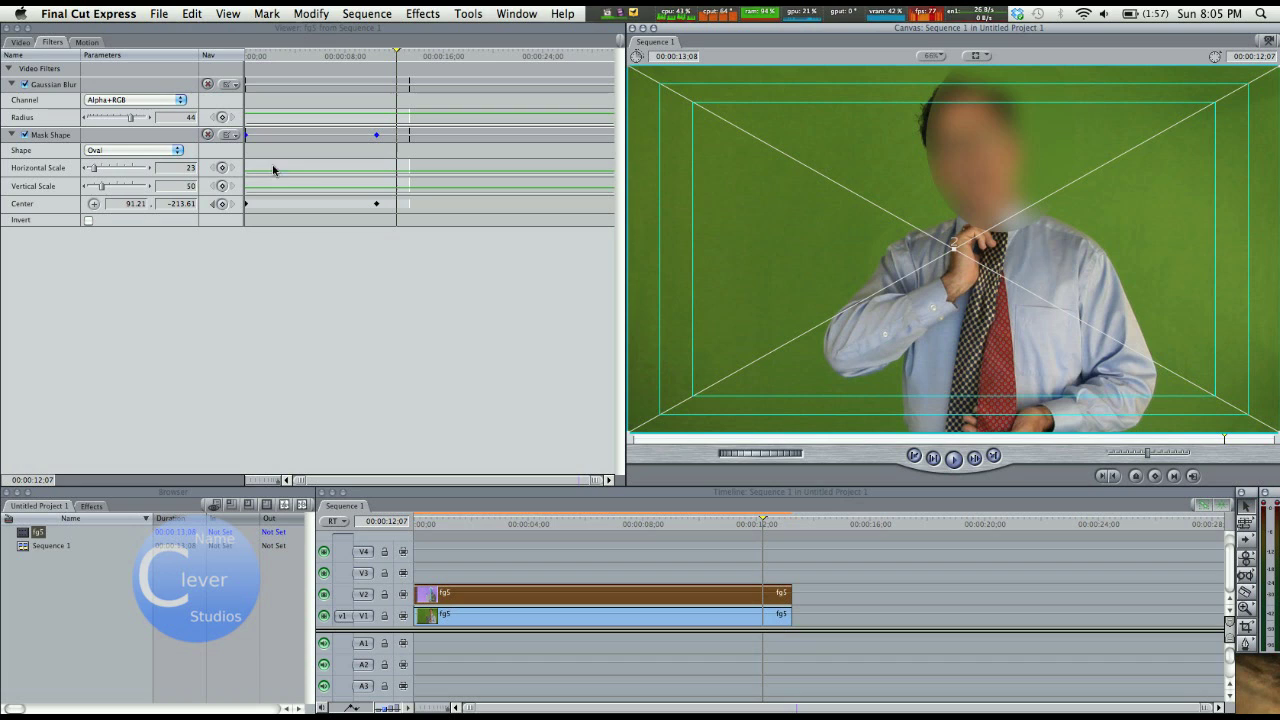
left_click(93, 203)
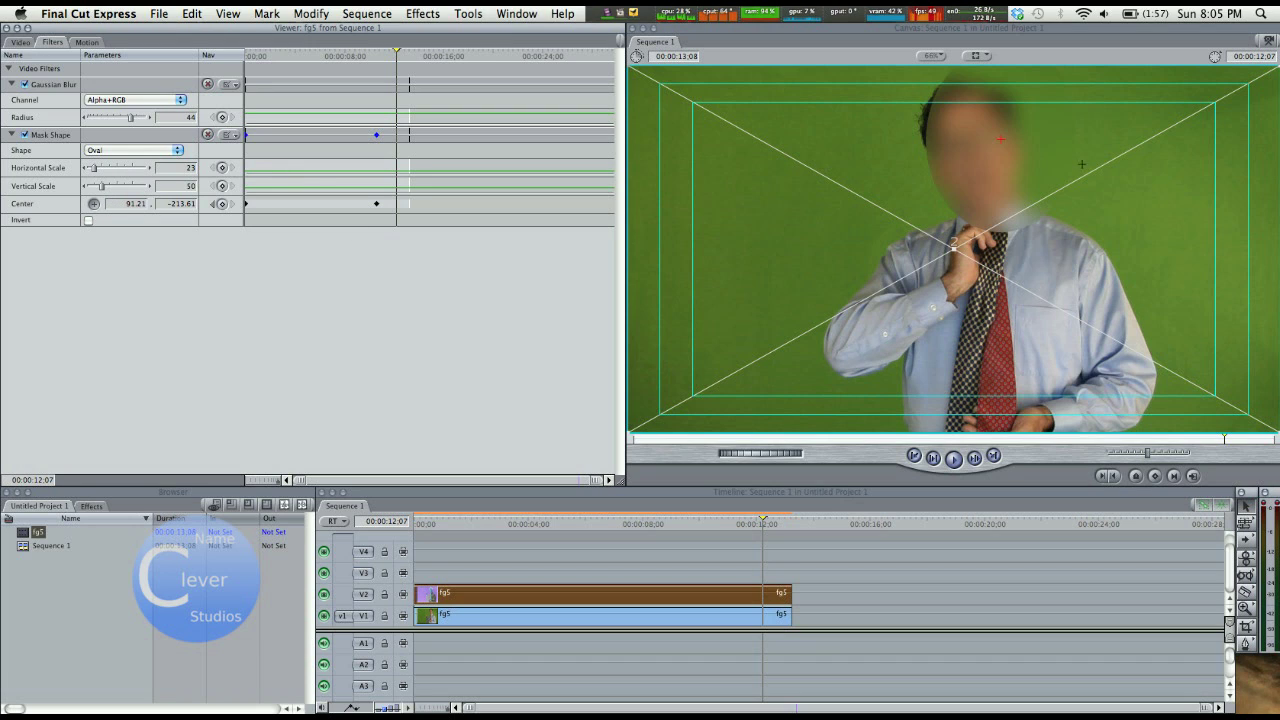
left_click_drag(982, 135, 980, 142)
key("Right")
key("Right")
key("Right")
key("Right")
key("Right")
key("Right")
key("Right")
key("Right")
key("Right")
key("Right")
key("Right")
key("Right")
key("Right")
key("Right")
key("Right")
key("Right")
key("Right")
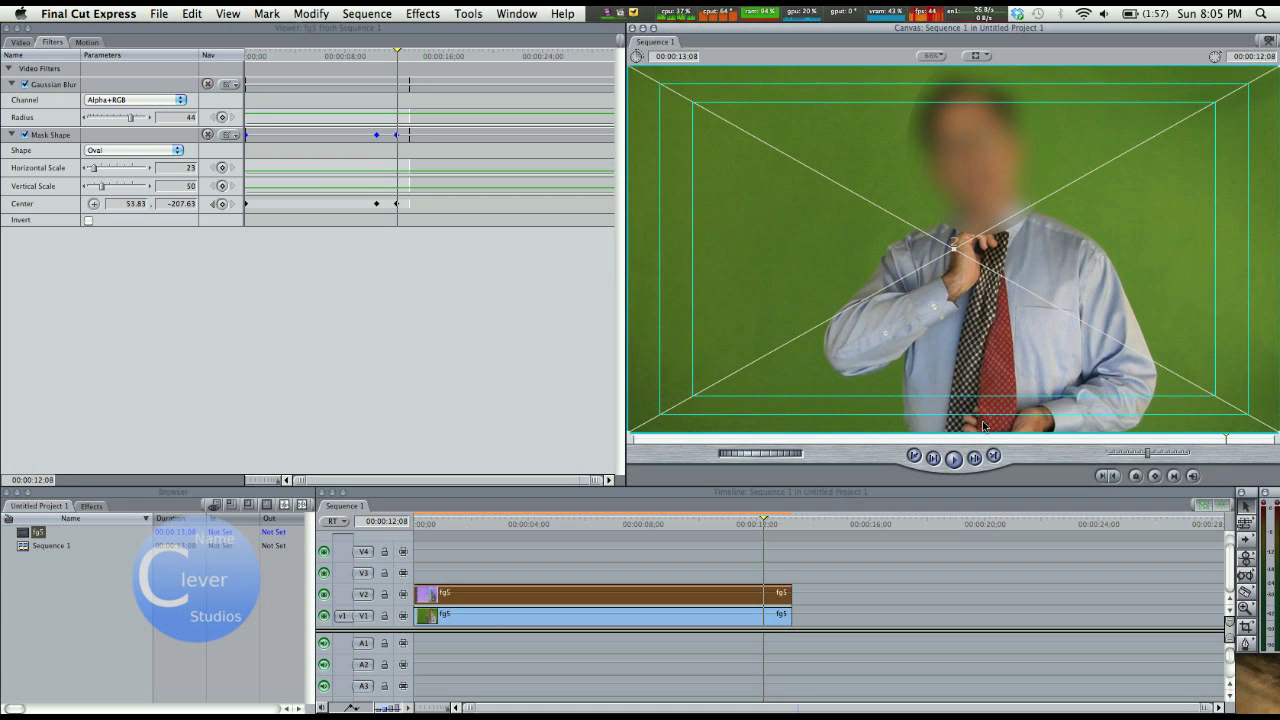
key("Right")
key("Right")
key("Right")
key("Right")
key("Right")
key("Right")
key("Right")
key("Right")
key("Right")
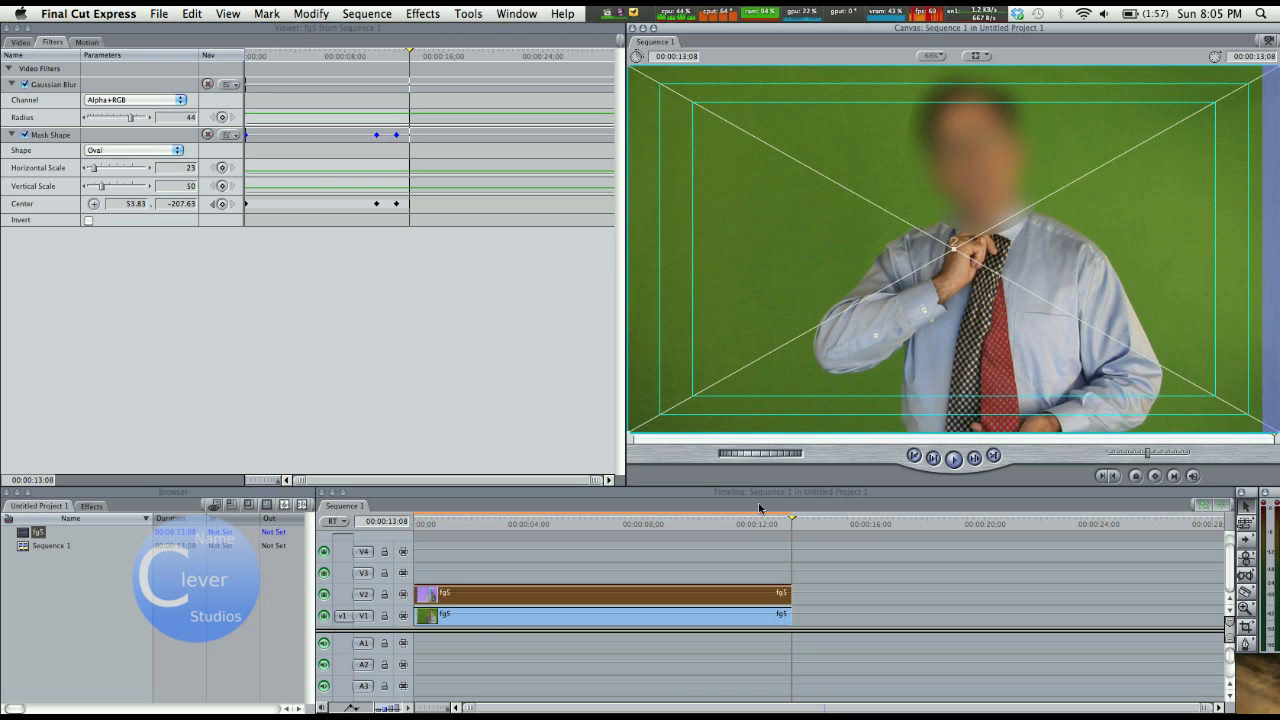
Add another mask centre keyframe around seven seconds in, recentring the oval on the face
left_click_drag(788, 526, 643, 540)
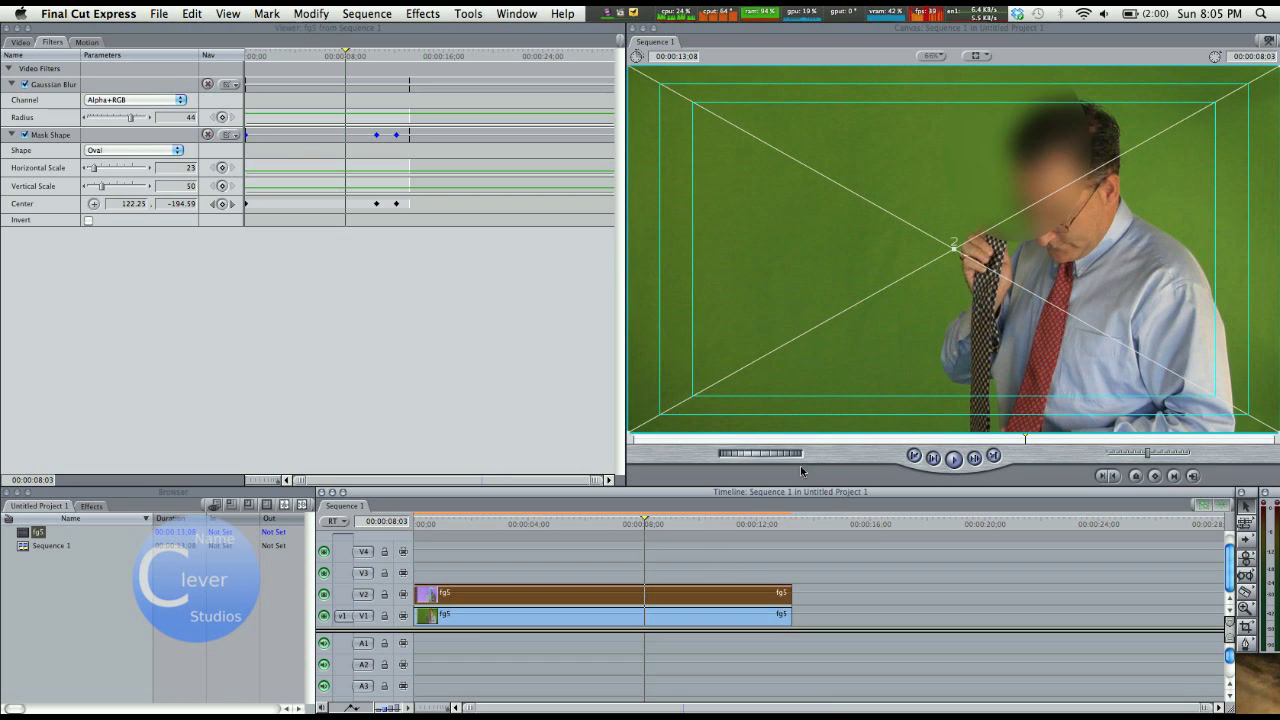
left_click(94, 204)
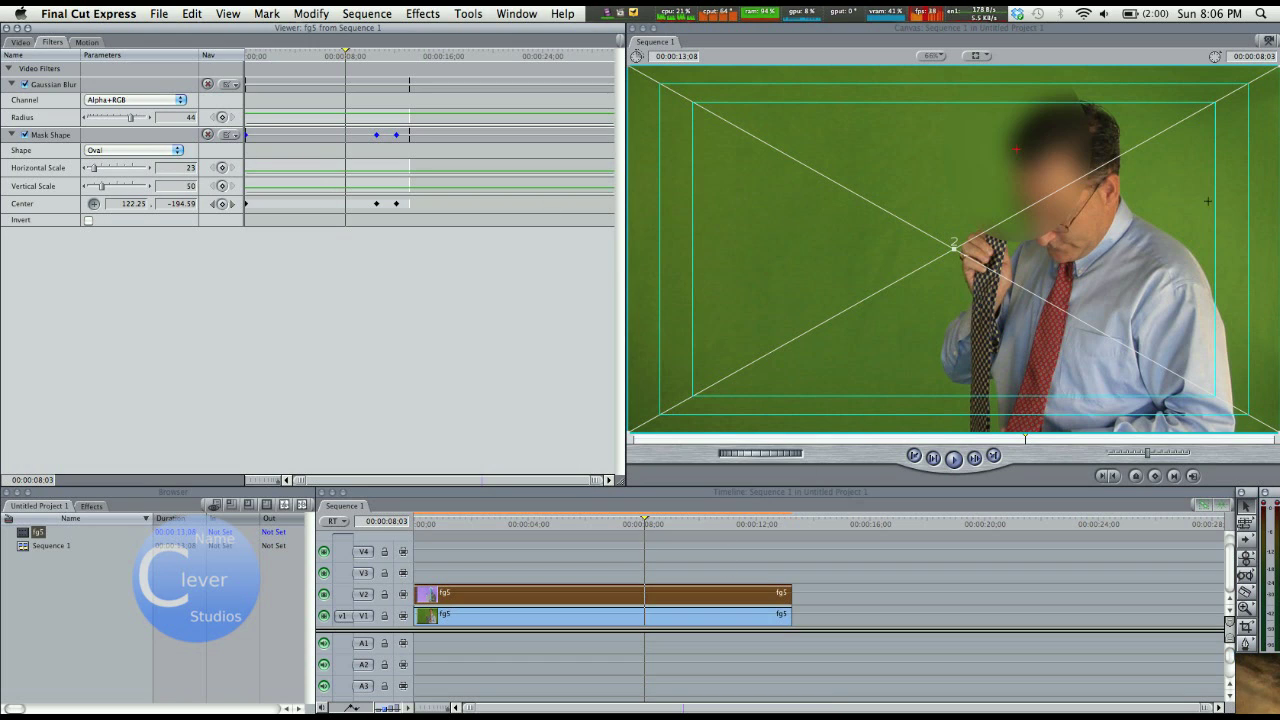
left_click(1045, 185)
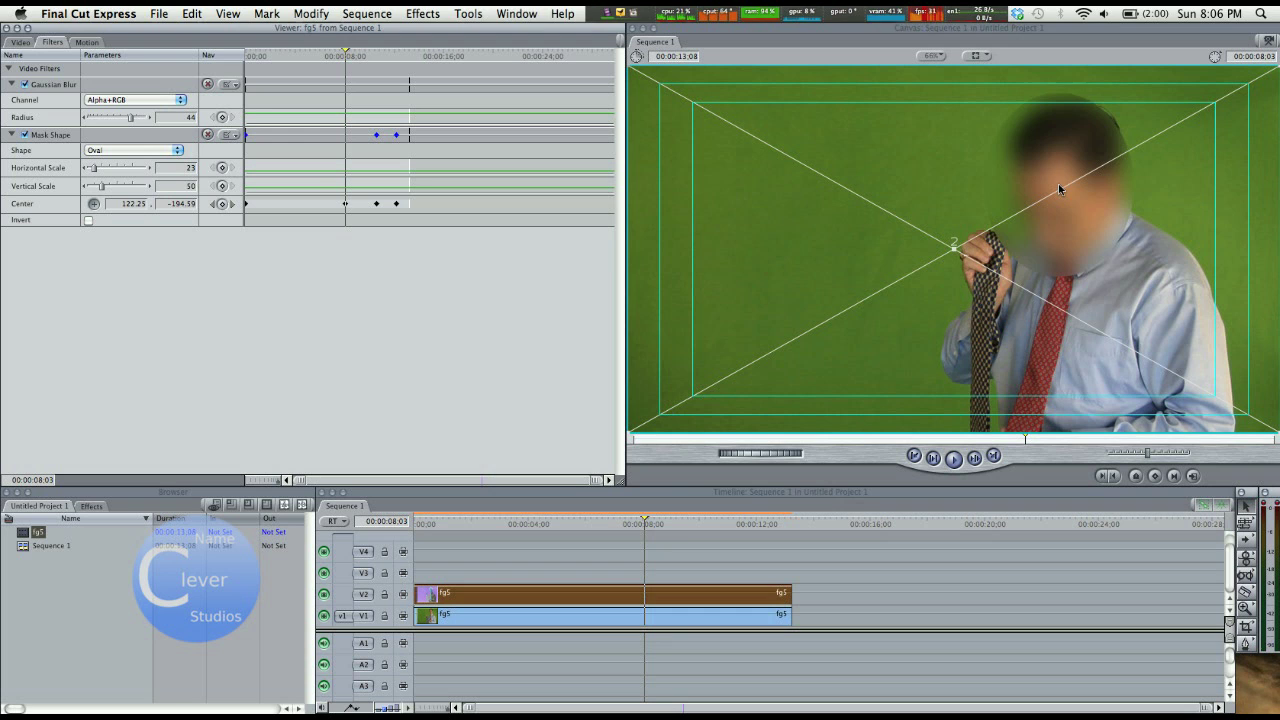
left_click_drag(638, 523, 777, 540)
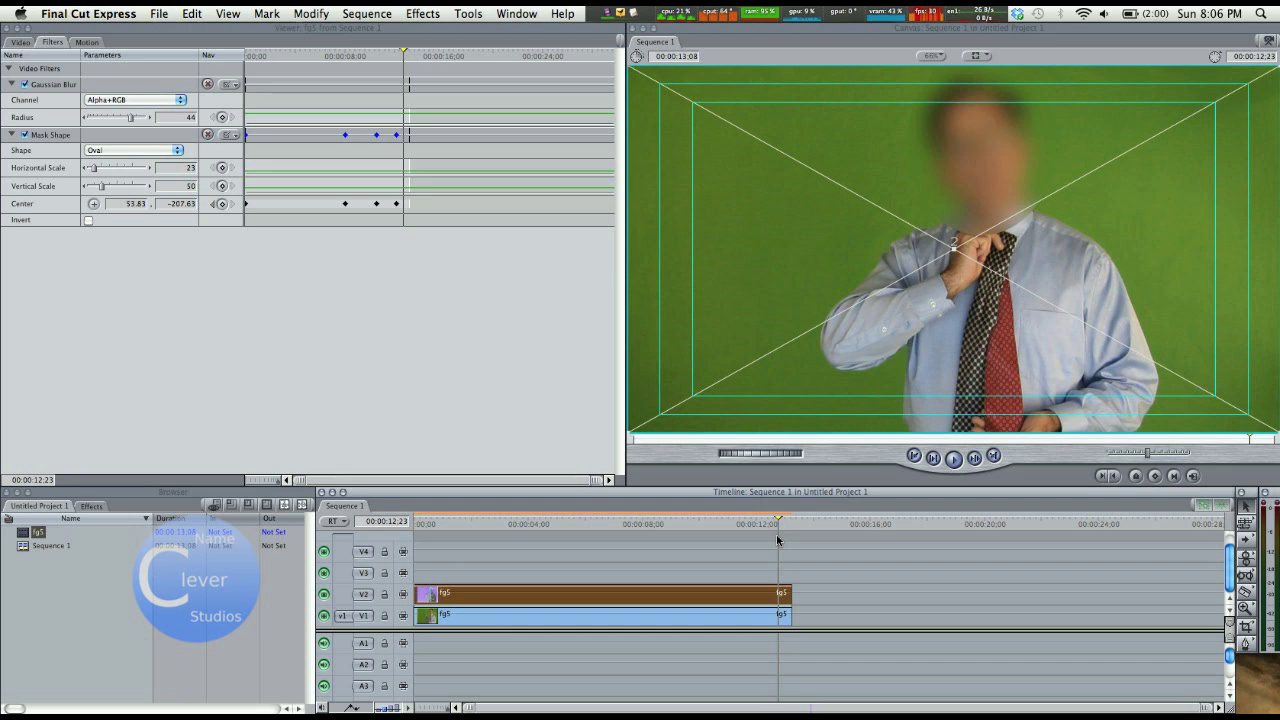
Tick the Mask Shape's Invert checkbox so the blur surrounds a sharp face
left_click(87, 221)
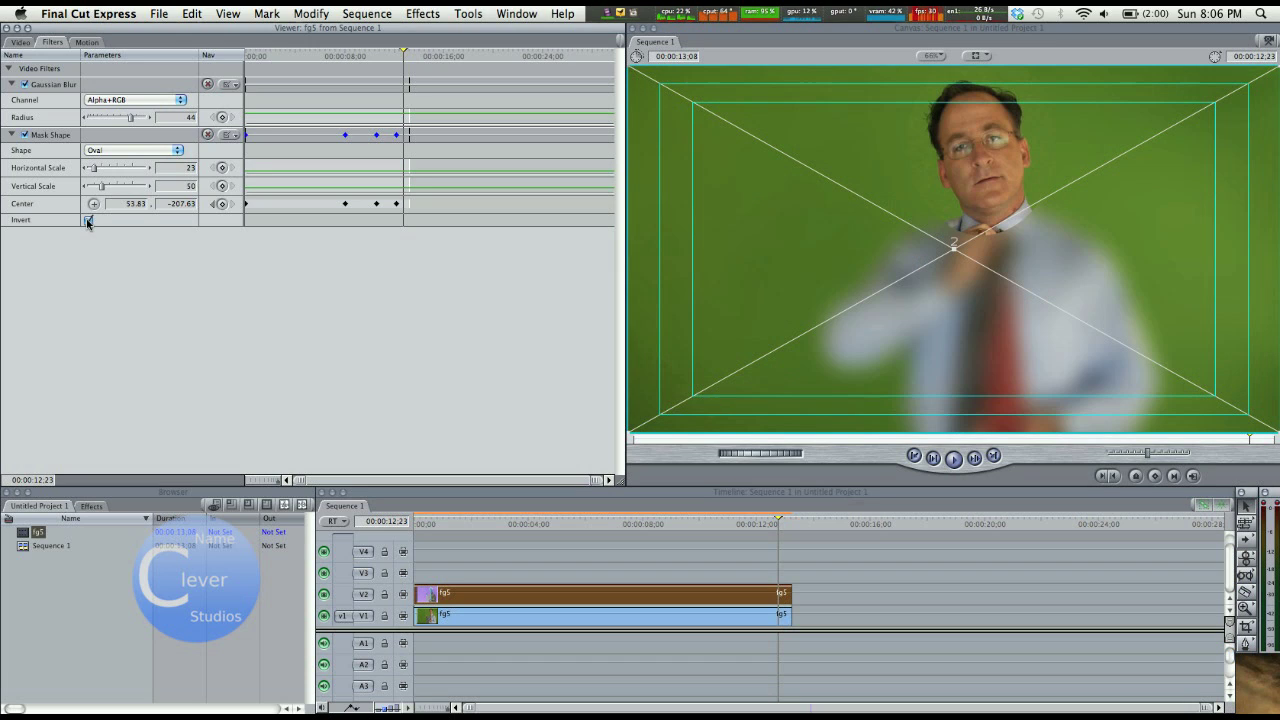